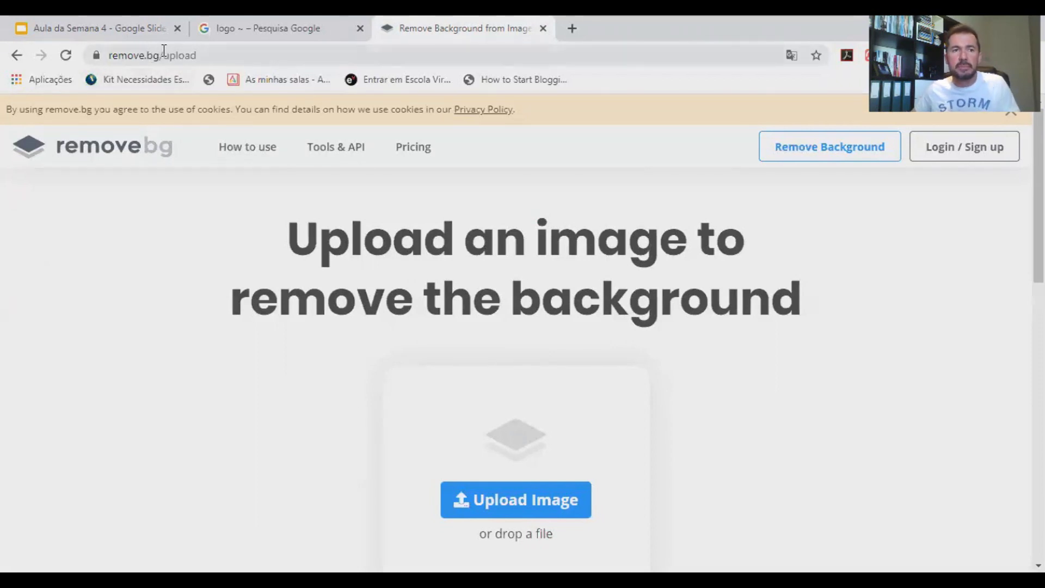
Step: Upload IMG_20191209_123520.jpg from the desktop to remove its background and download the preview-size cutout
click(527, 494)
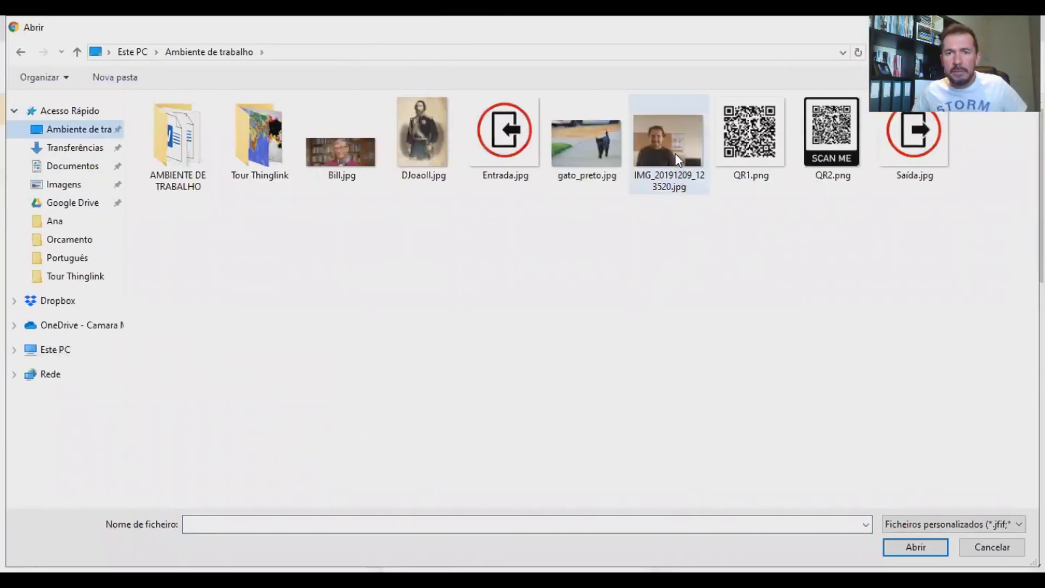
click(675, 158)
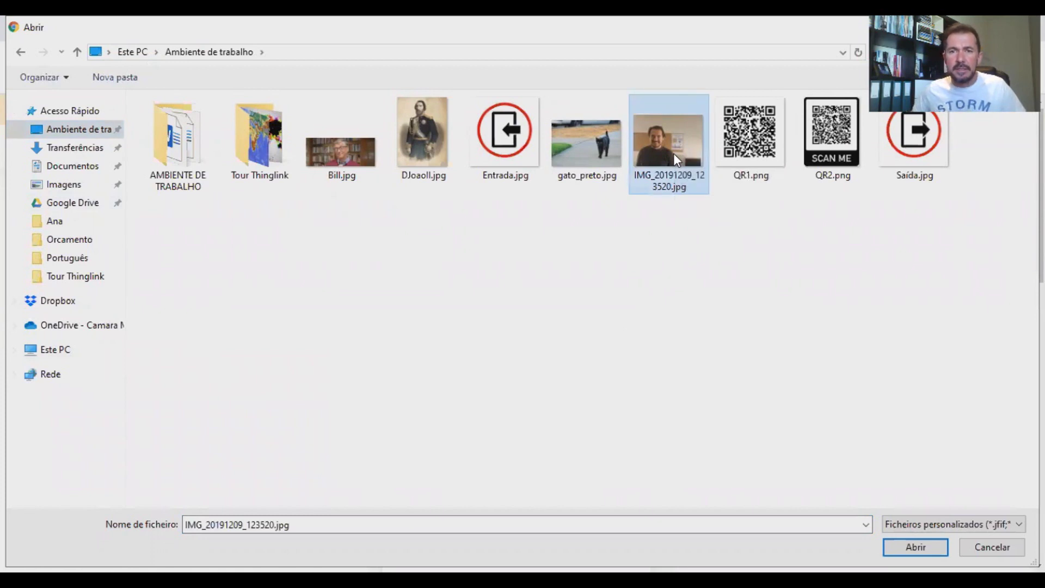
double_click(673, 152)
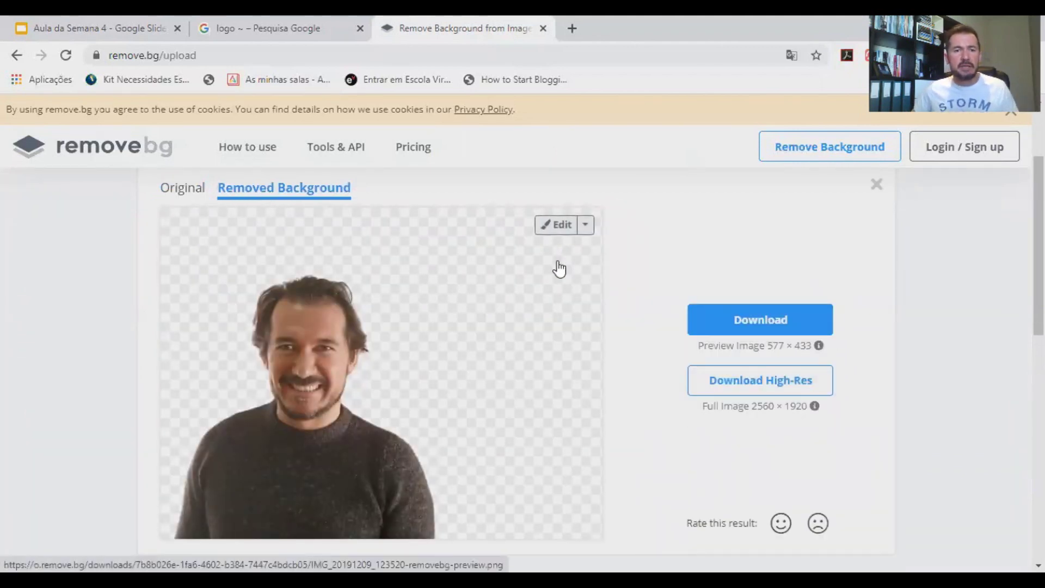
scroll(560, 268, down, 2)
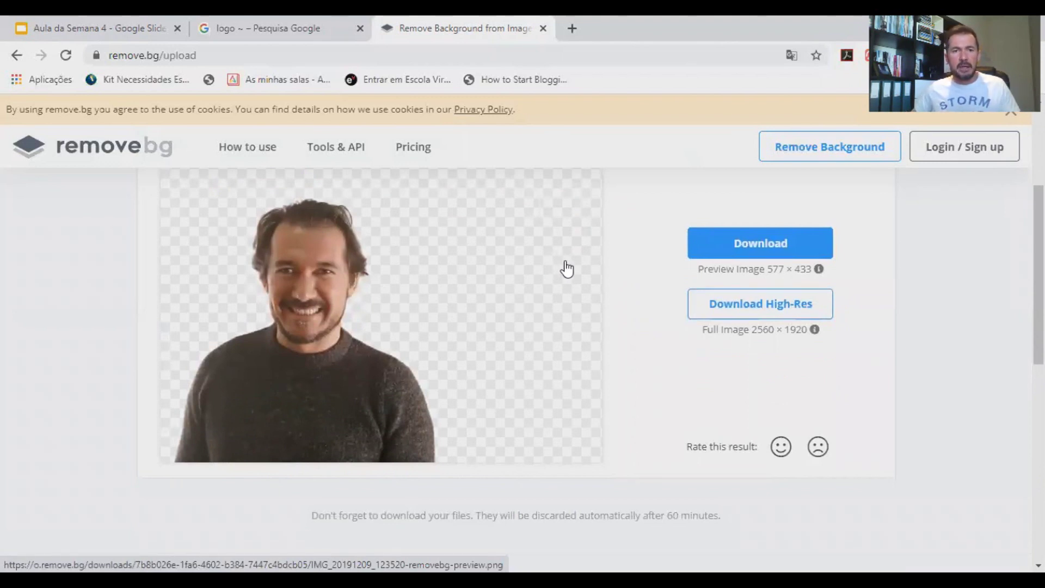
click(744, 246)
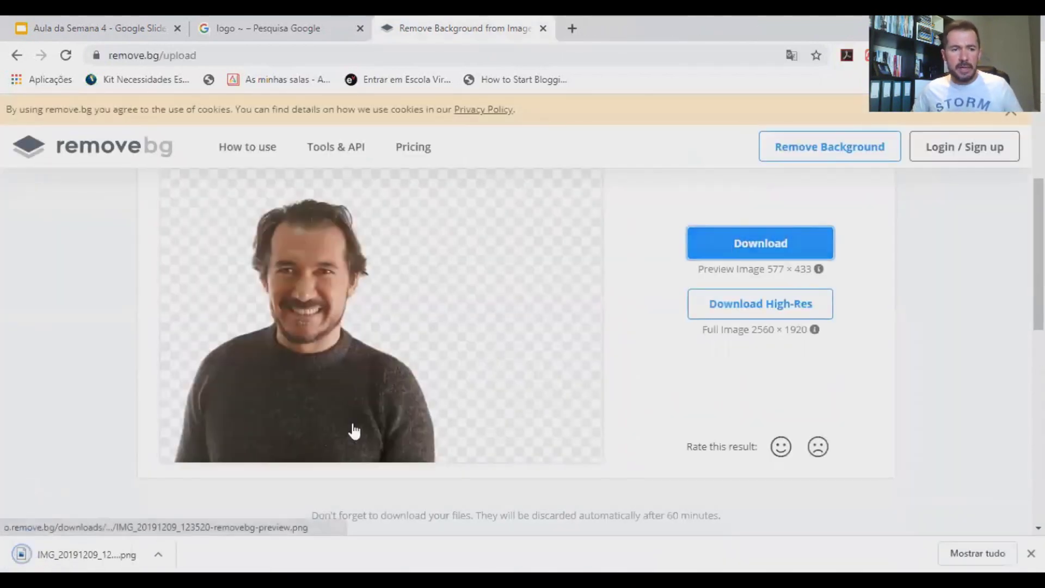
Step: Switch to the Aula da Semana 4 presentation in Google Slides and insert the downloaded portrait cutout from the computer on the title slide
click(98, 28)
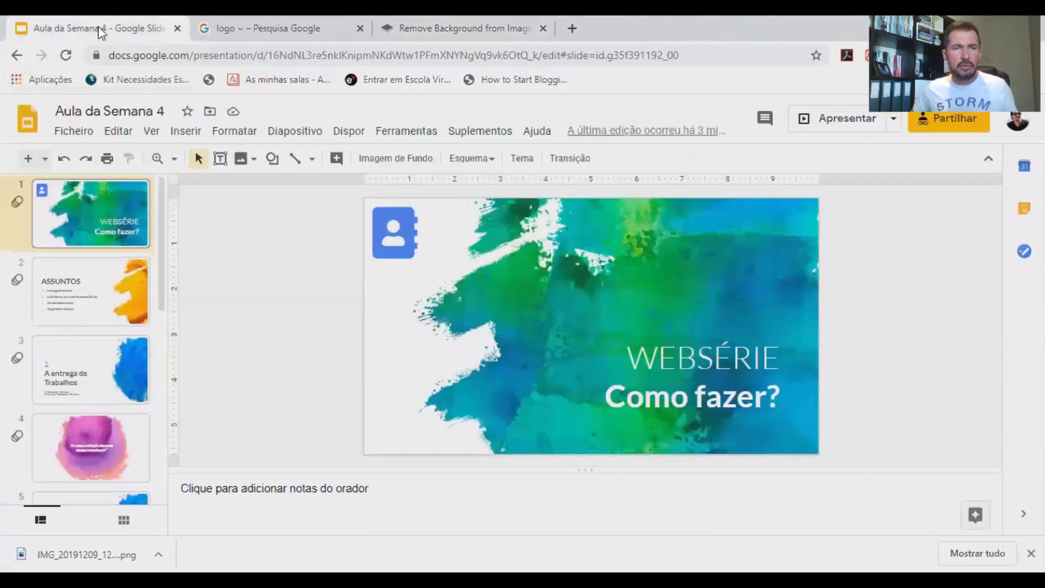
click(185, 130)
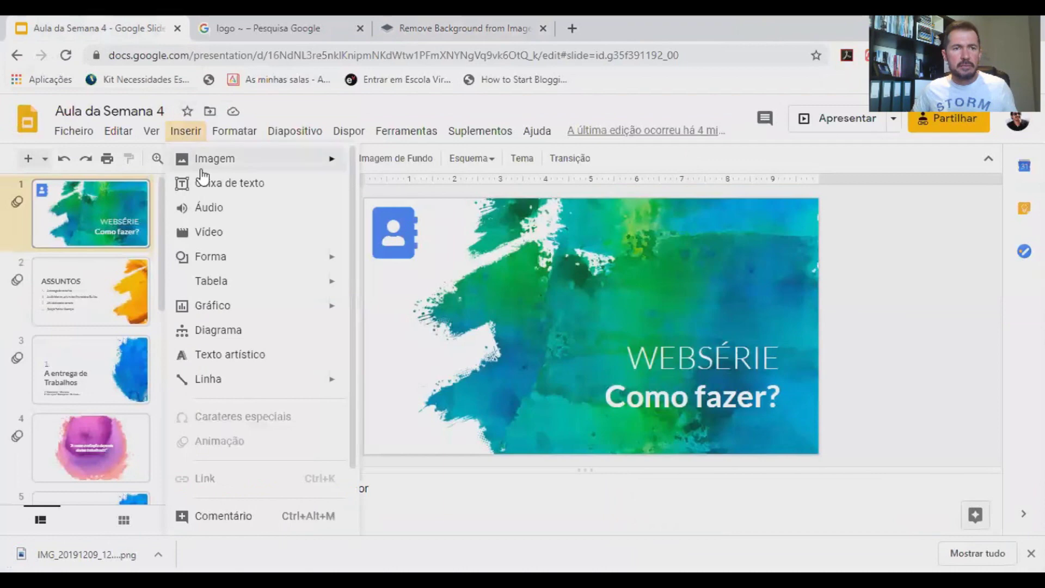
mouse_move(208, 163)
click(414, 163)
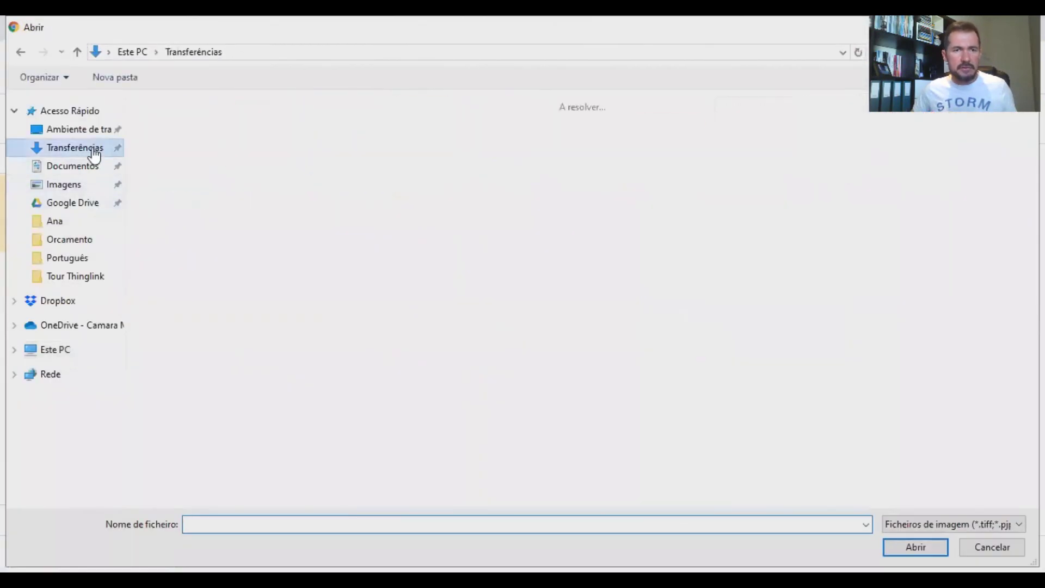
click(94, 155)
click(188, 171)
double_click(188, 172)
Step: Enlarge the portrait cutout and position it in the lower-left corner of the title slide
drag(446, 278, 467, 353)
drag(564, 305, 658, 235)
click(691, 270)
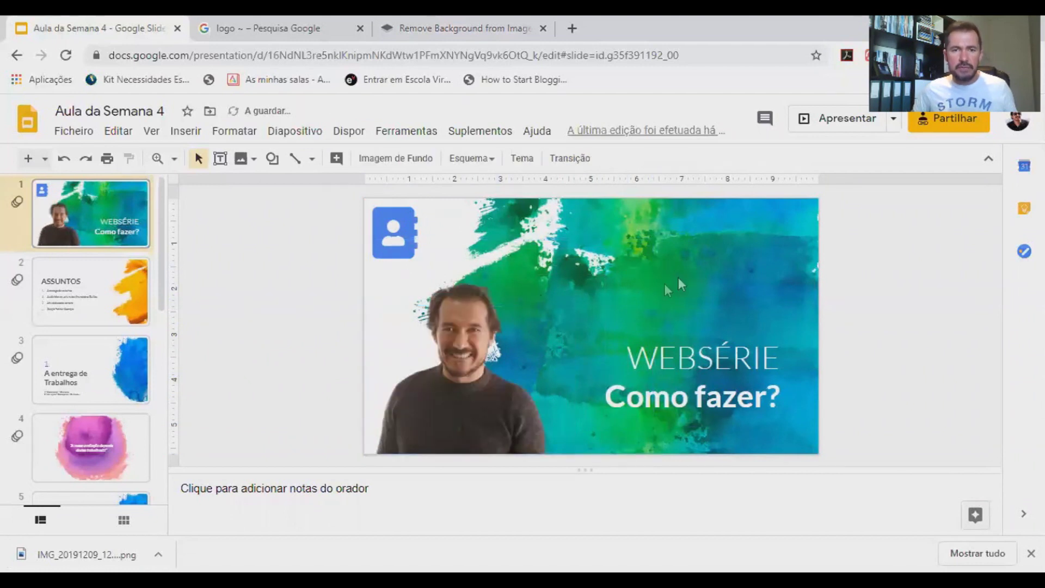
drag(494, 401, 463, 378)
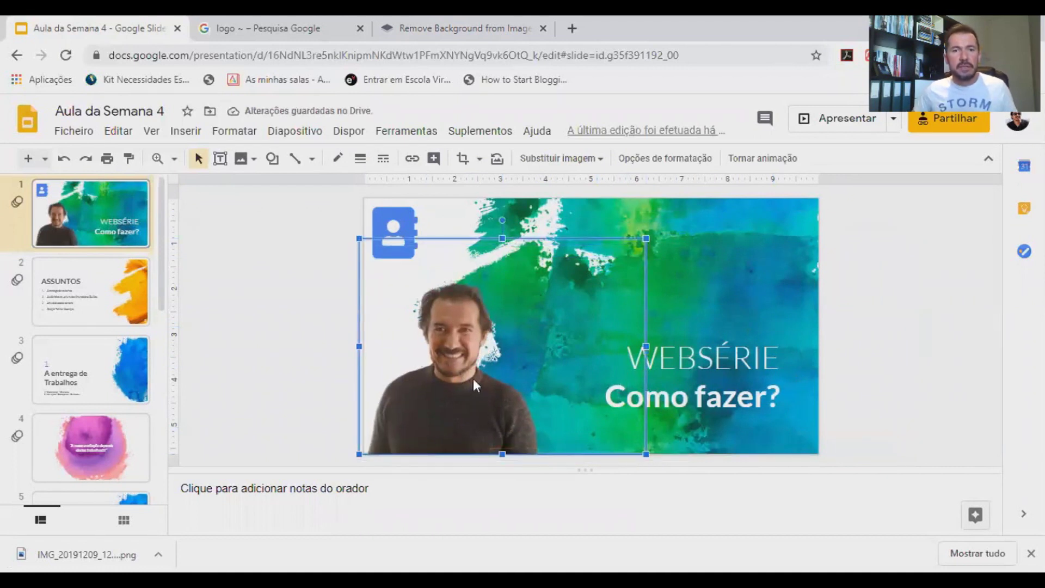
Step: Switch back to remove.bg, open the portrait cutout for editing and apply the wooden barn photo as its background
click(481, 39)
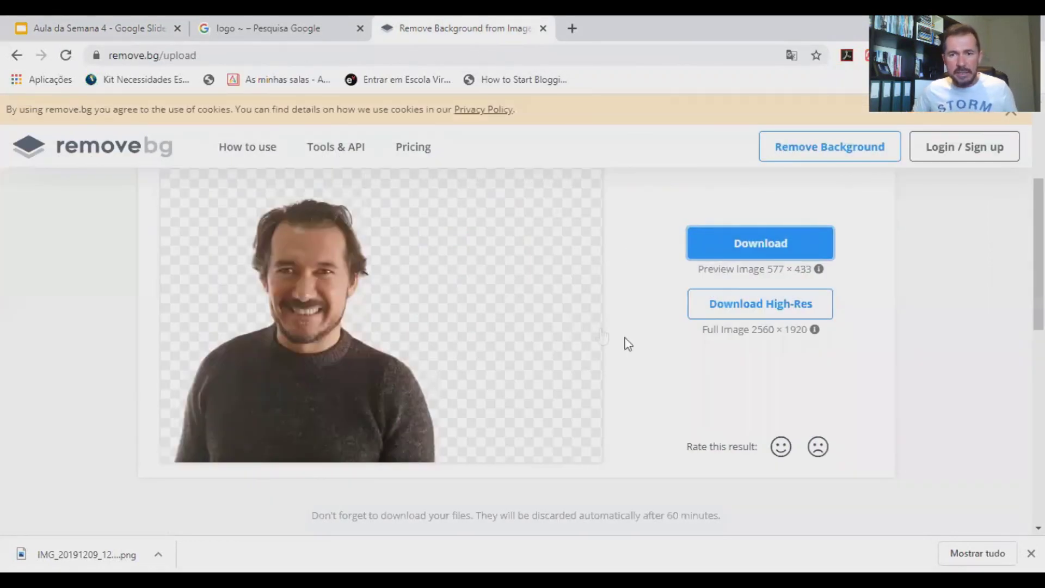
scroll(642, 365, up, 2)
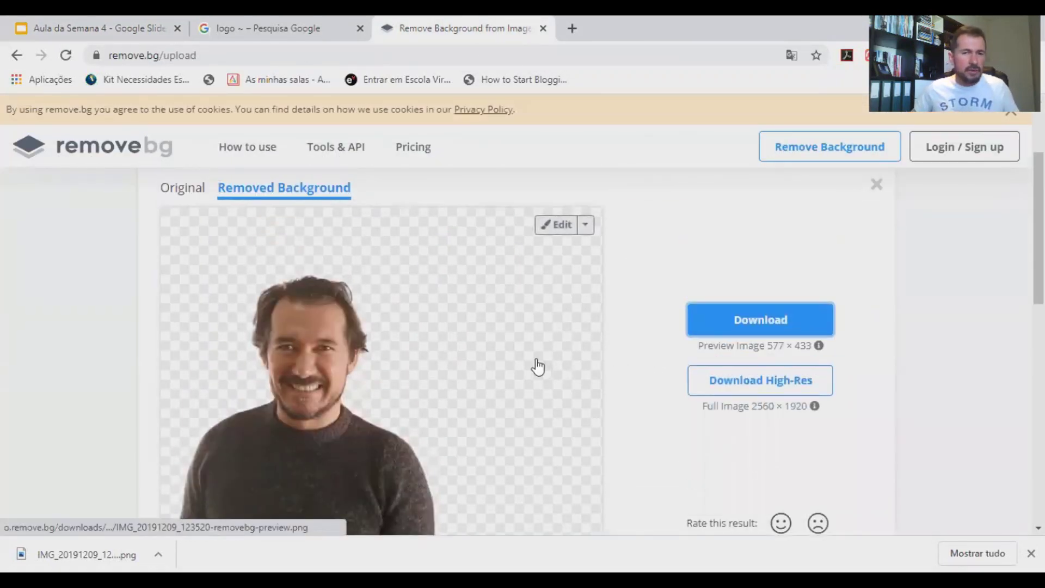
click(559, 229)
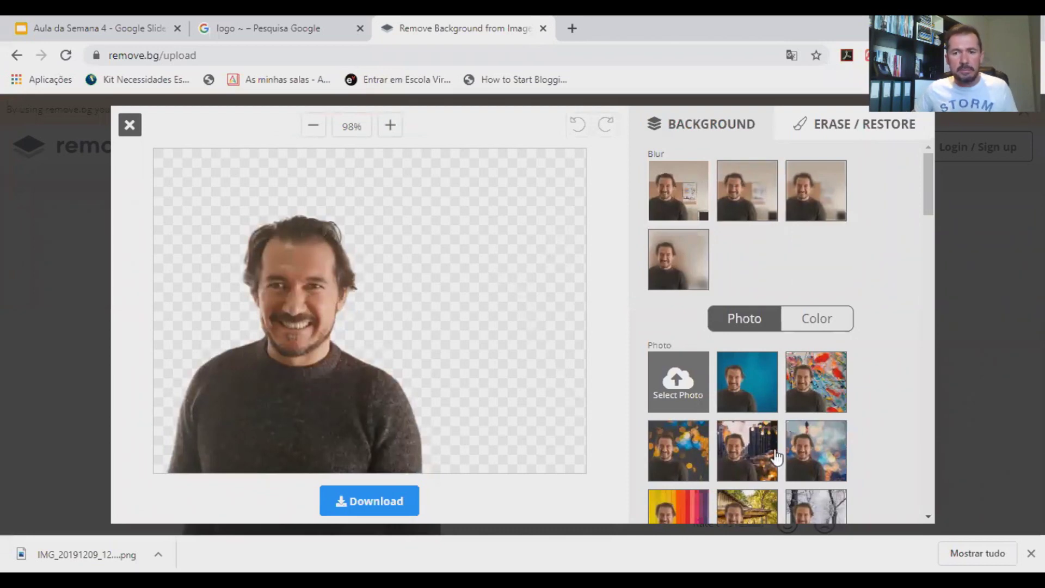
scroll(761, 450, down, 1)
click(759, 452)
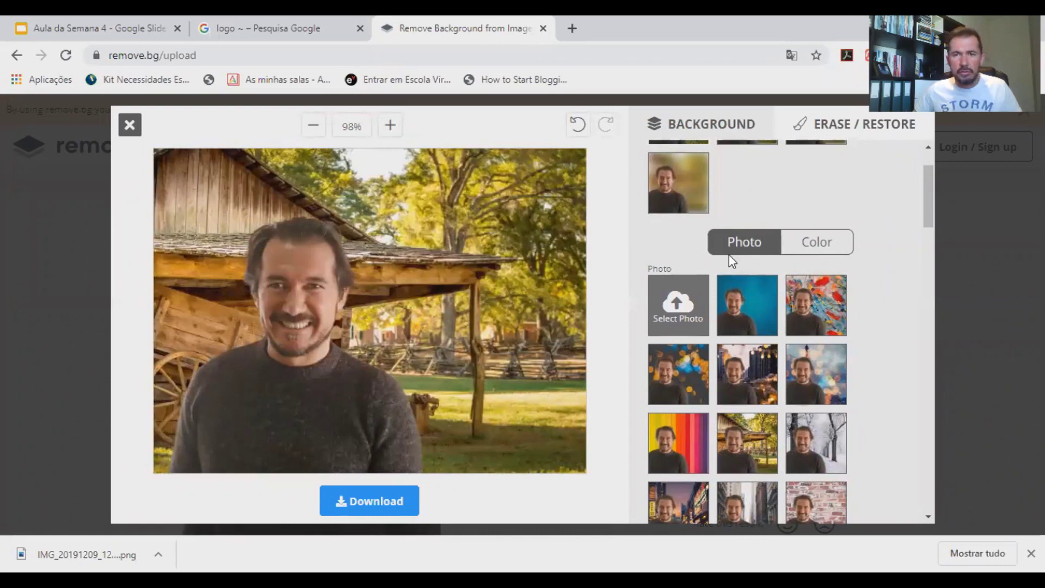
Step: Try the light, medium and strong blur levels on the barn background
scroll(729, 258, up, 1)
click(745, 205)
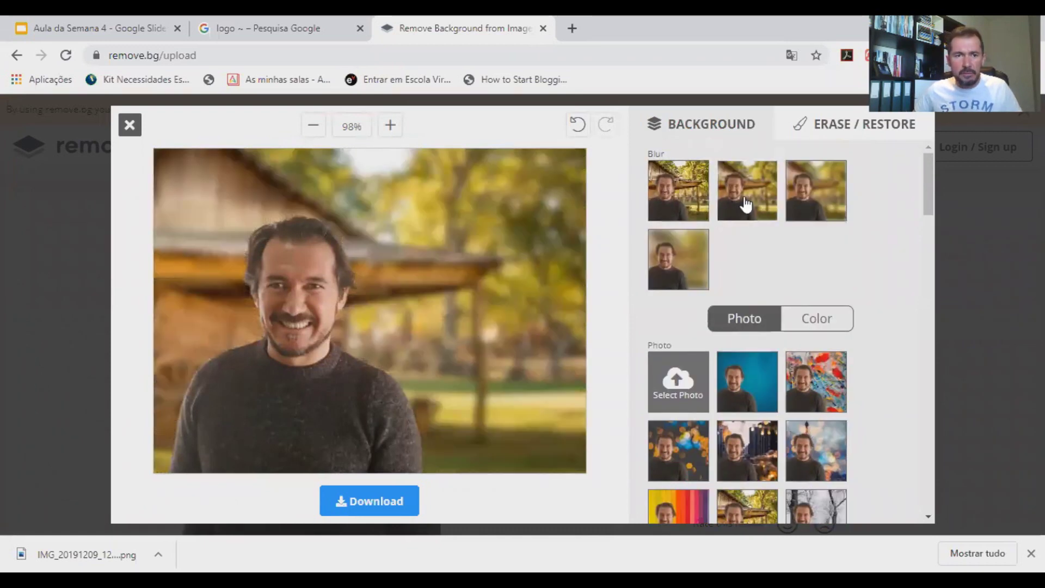
click(803, 203)
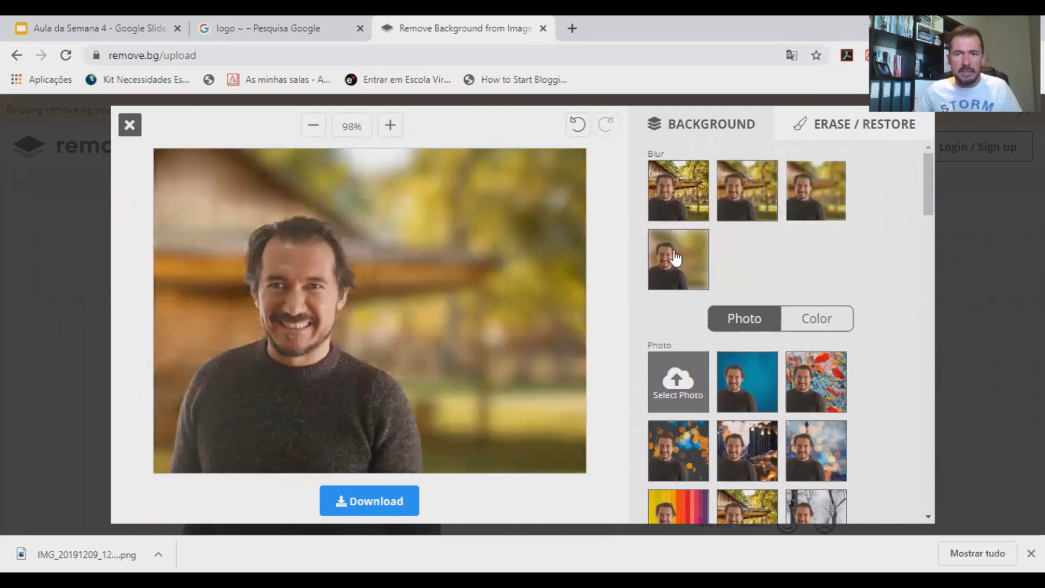
click(675, 257)
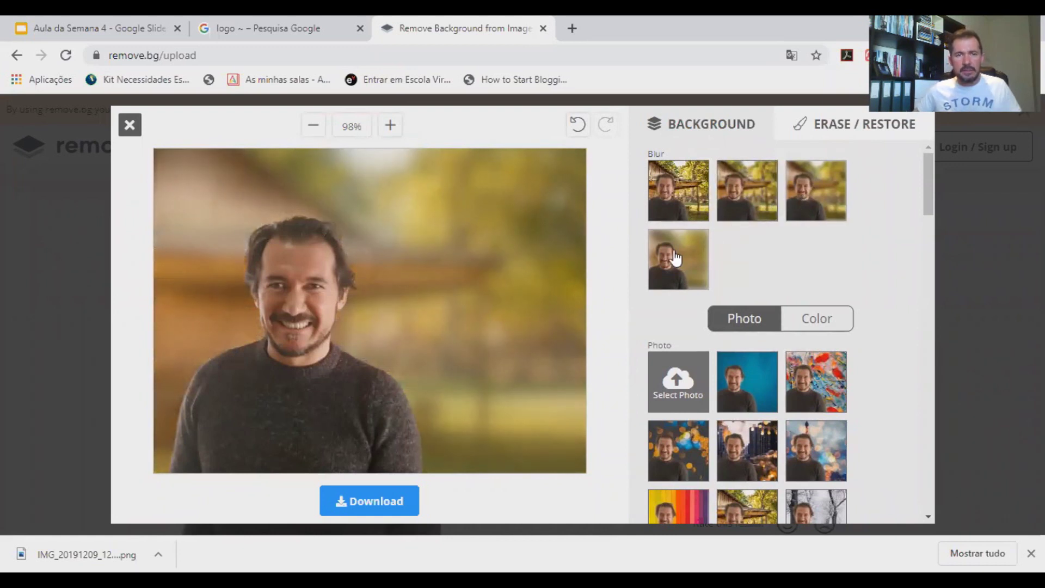
Step: Return to the lightest background blur and replace the barn with the palm beach photo
click(735, 206)
scroll(776, 401, down, 8)
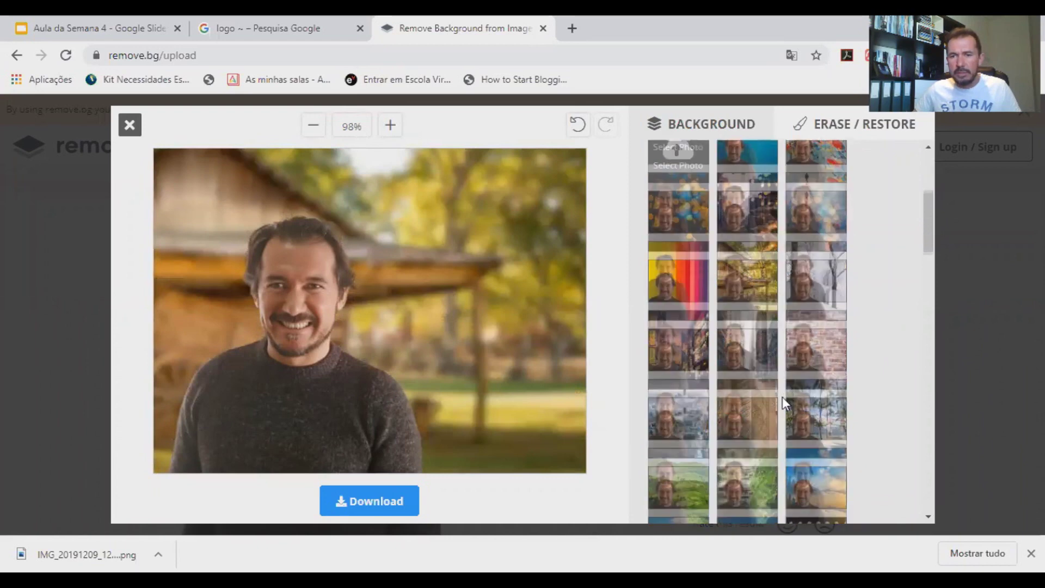
click(805, 204)
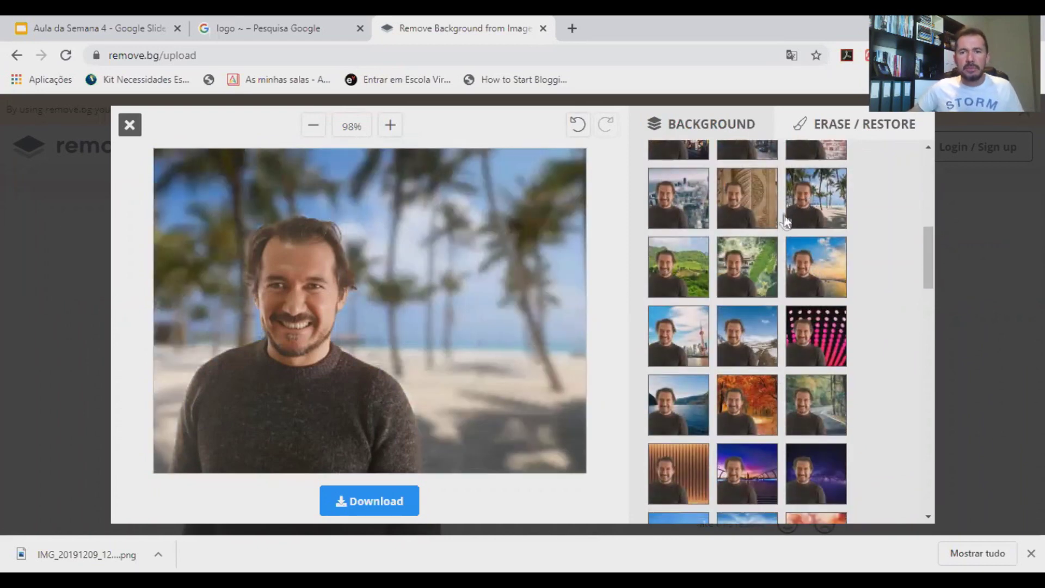
Step: Load mobile-phone-1875813_1280 (1).jpg as a custom background photo and remove its blur
scroll(768, 232, up, 4)
scroll(762, 245, up, 4)
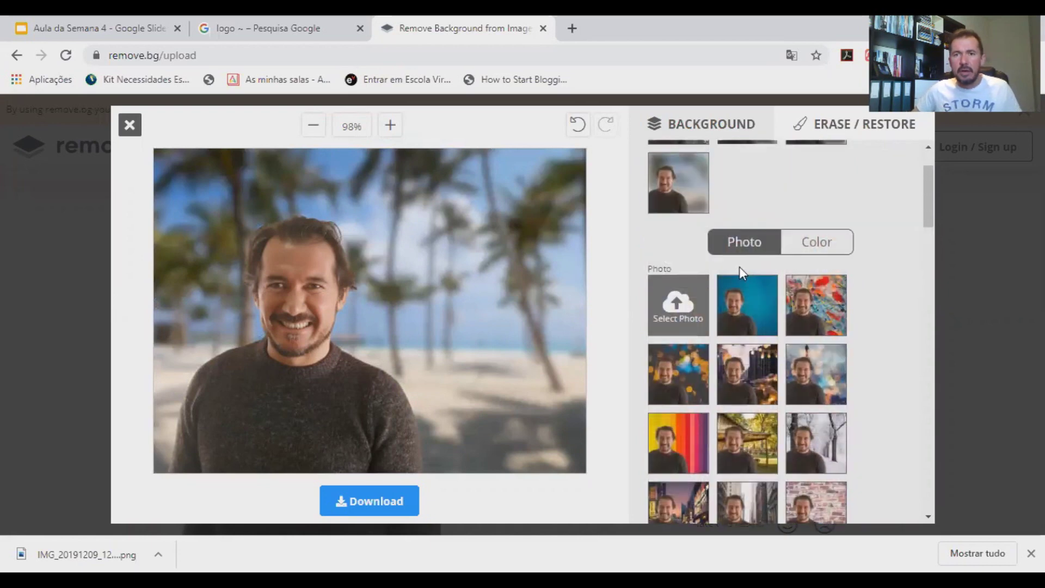
click(679, 304)
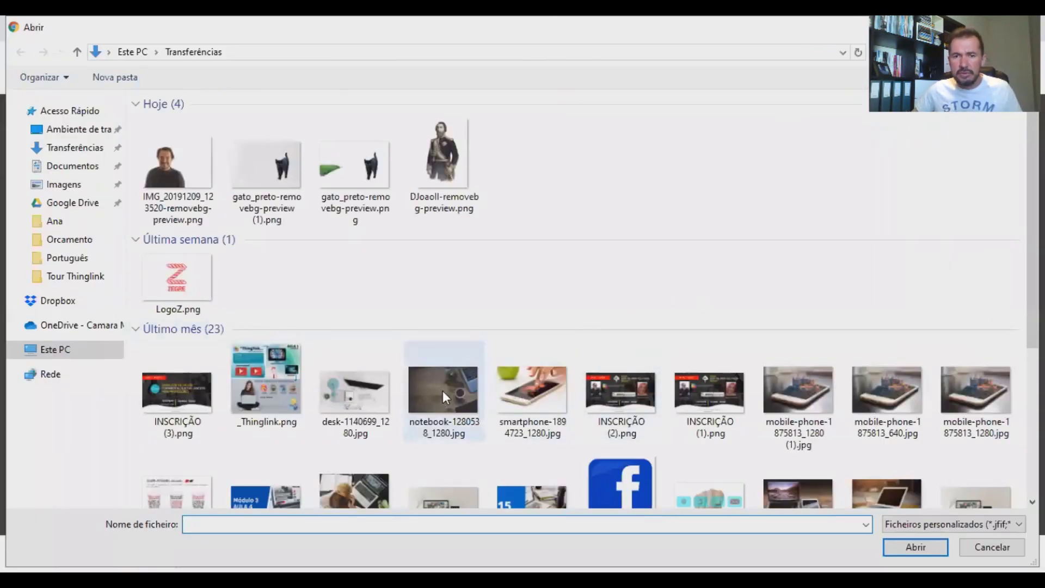
click(799, 389)
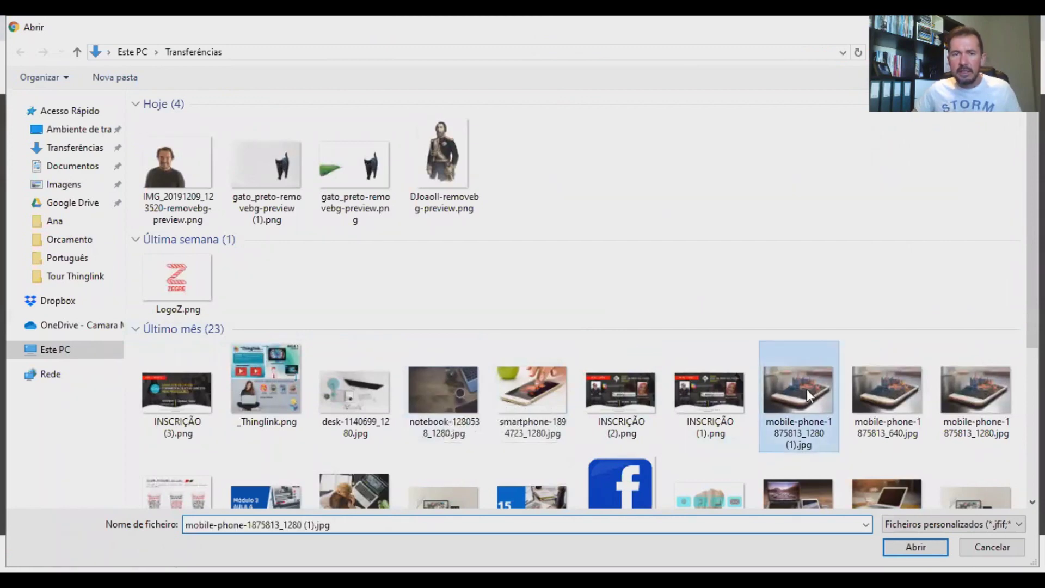
double_click(807, 388)
scroll(691, 244, up, 2)
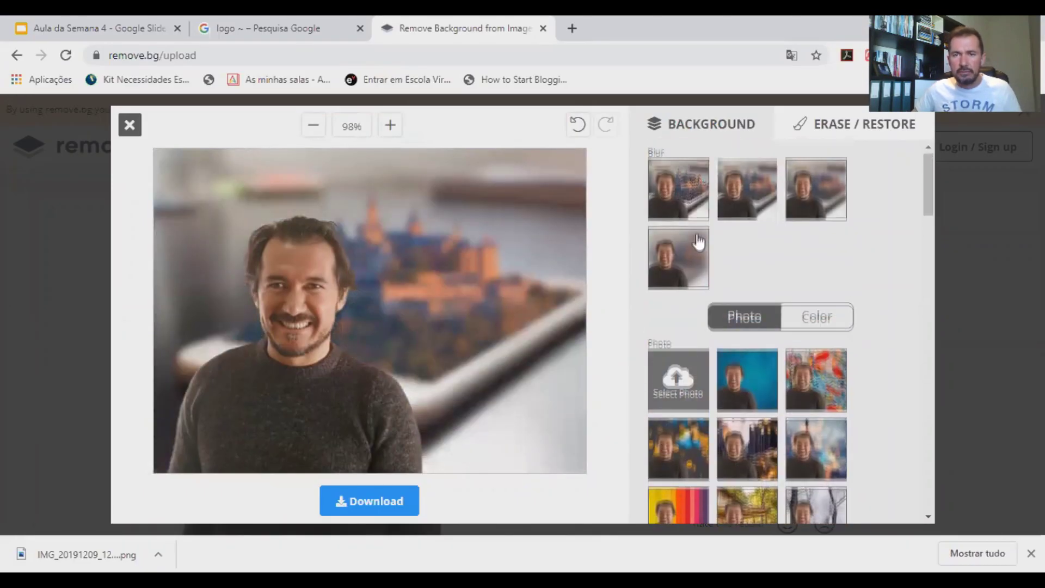
click(679, 207)
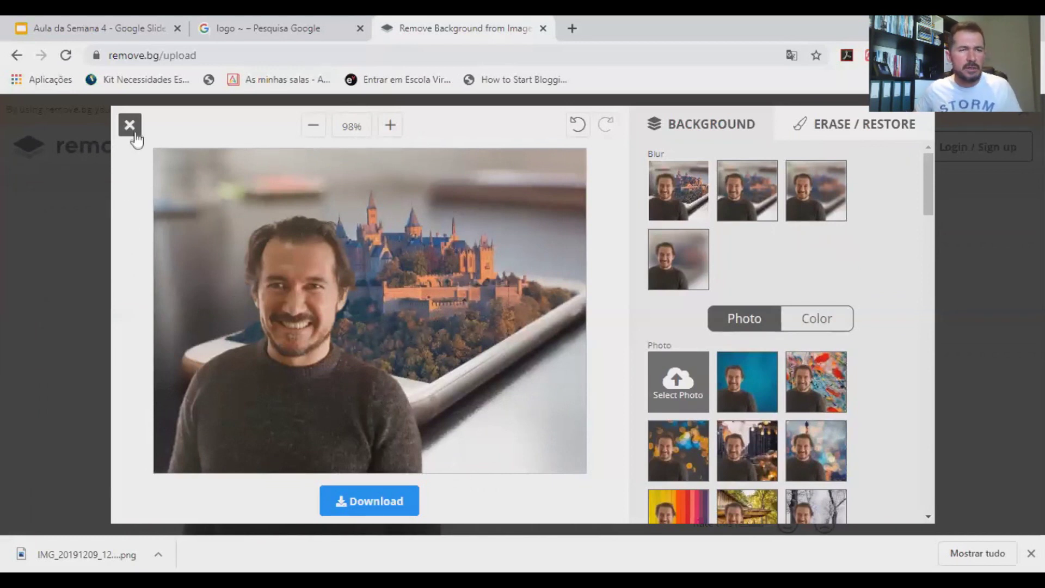
Step: Close the editor without downloading the composite and remove the portrait result from the upload page
click(381, 504)
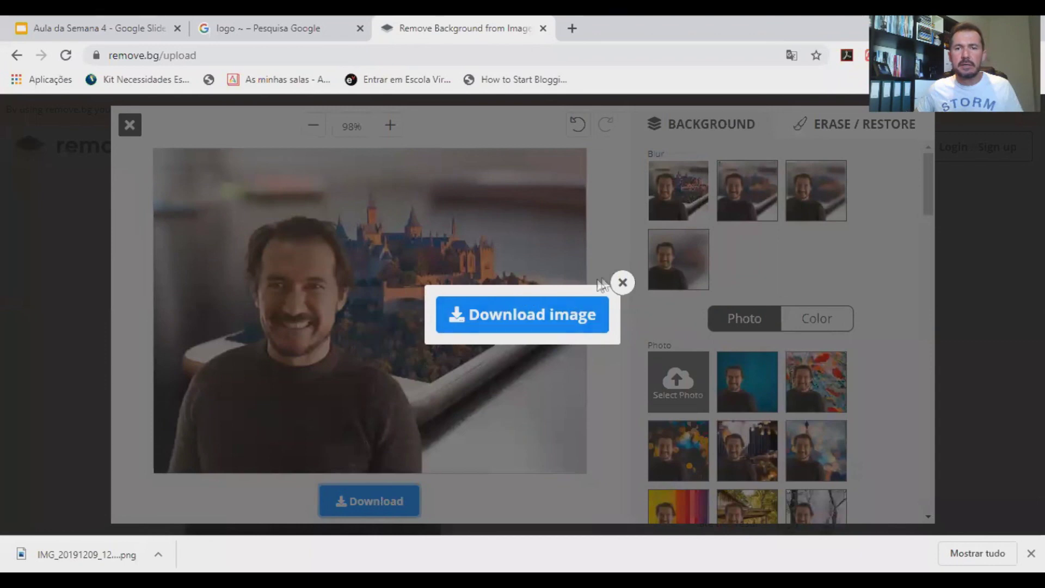
click(622, 283)
click(129, 125)
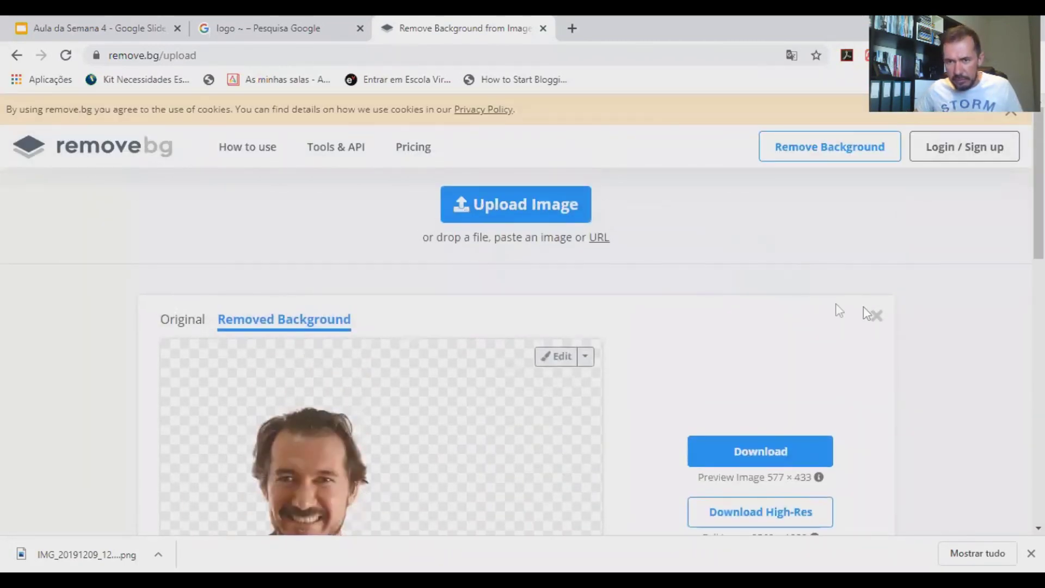
click(879, 318)
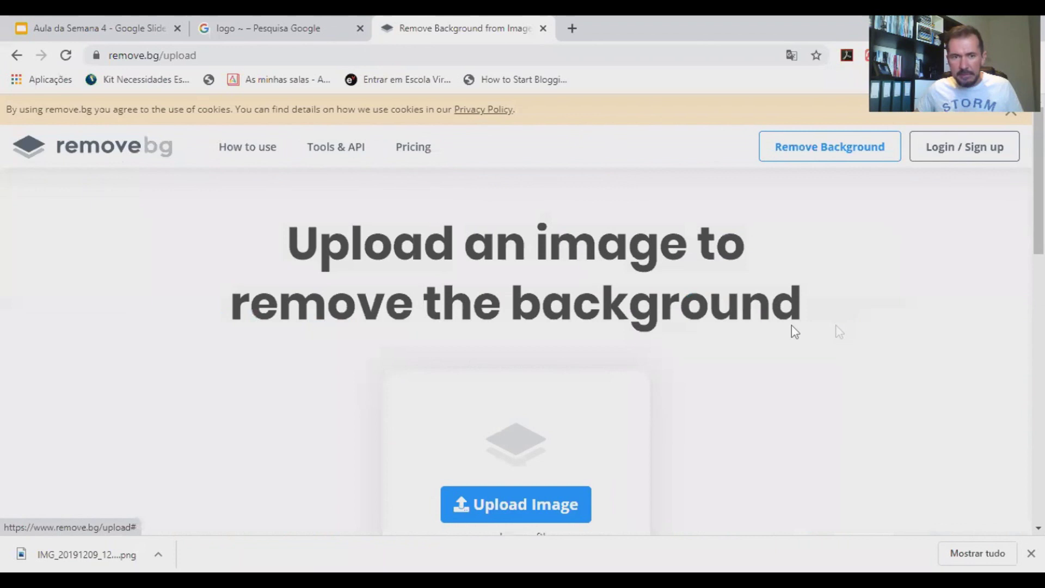
Step: Upload gato_preto.jpg from the desktop to remove its background and inspect the cutout
click(524, 502)
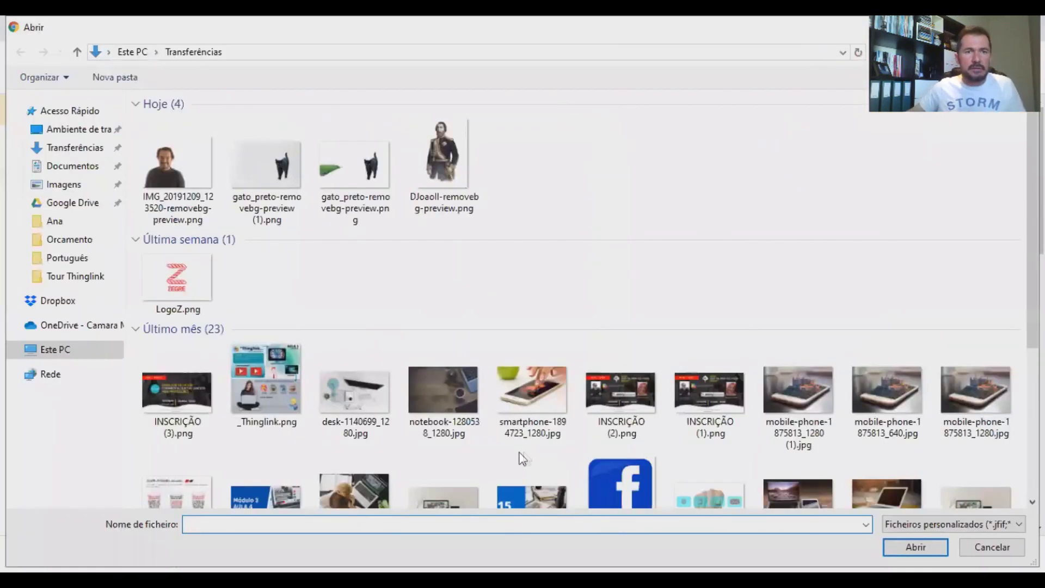
click(80, 129)
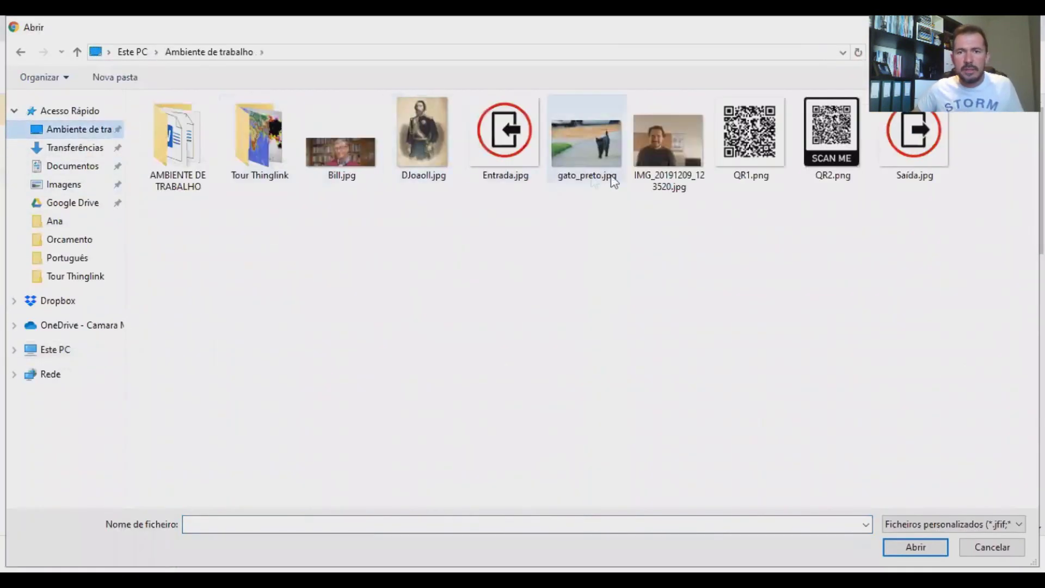
double_click(591, 151)
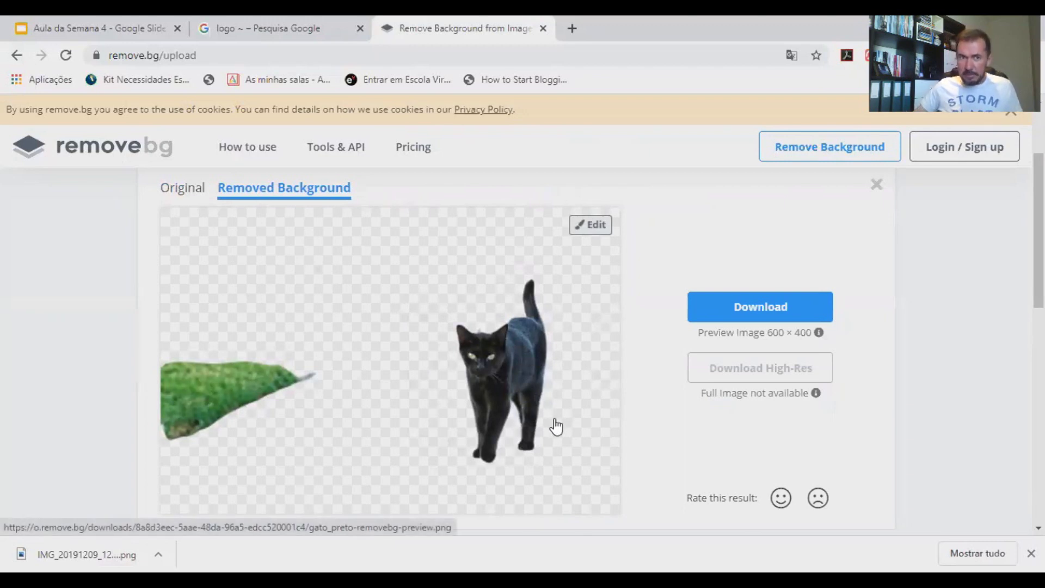
scroll(541, 436, down, 2)
scroll(537, 438, up, 2)
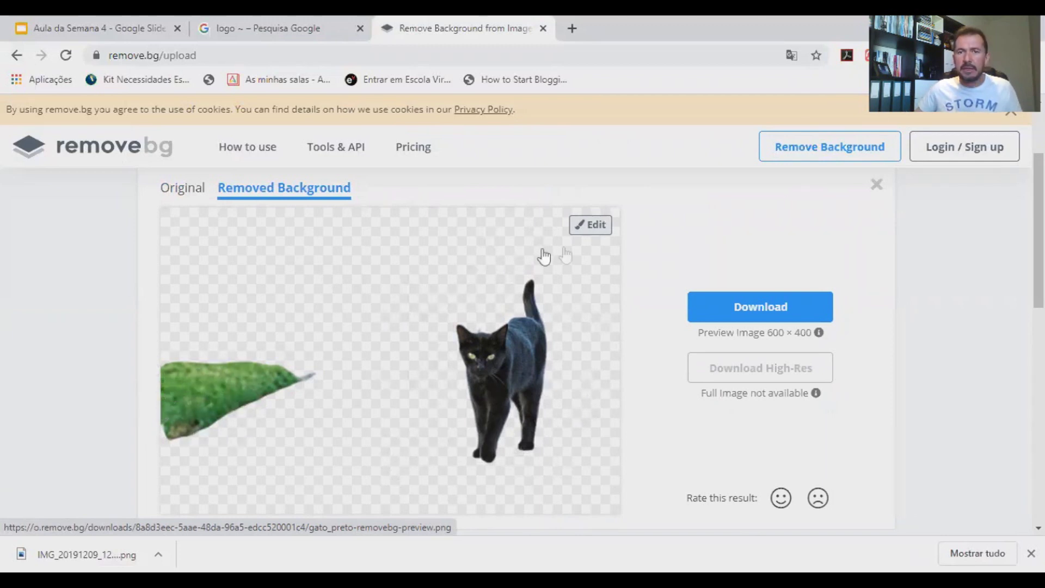
Step: Erase the leftover grass patch from the cat cutout and download the edited image
click(598, 233)
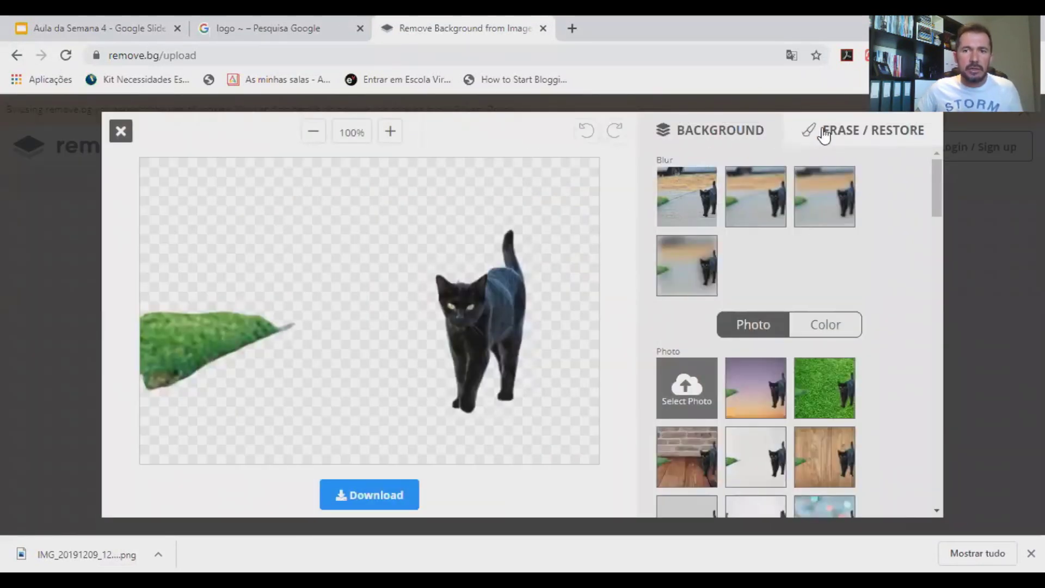
click(811, 133)
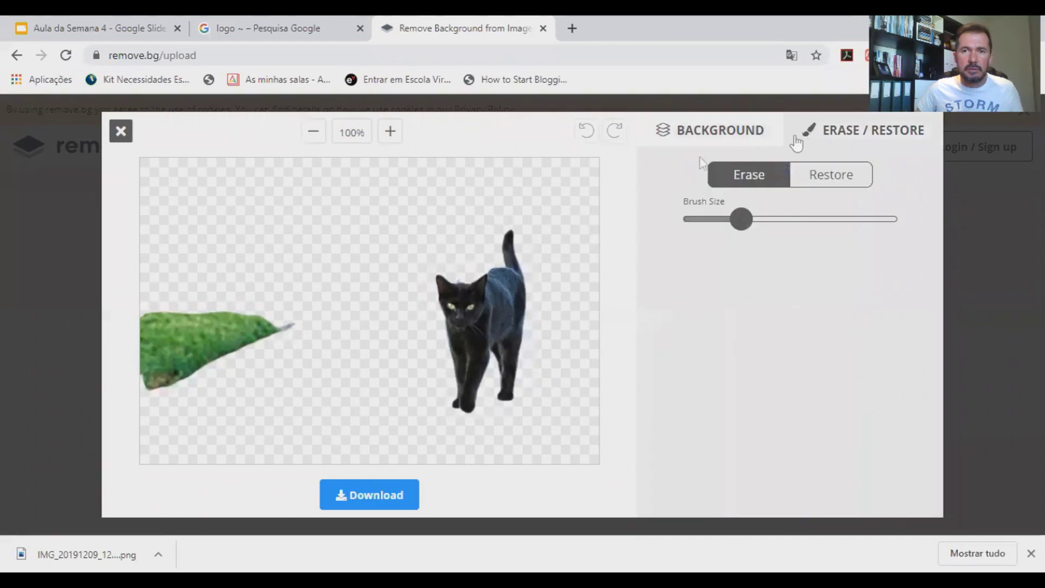
mouse_move(309, 322)
mouse_down()
mouse_move(158, 310)
mouse_move(145, 319)
mouse_move(152, 333)
mouse_move(180, 318)
mouse_move(261, 332)
mouse_move(154, 380)
mouse_move(235, 325)
mouse_move(130, 362)
mouse_up()
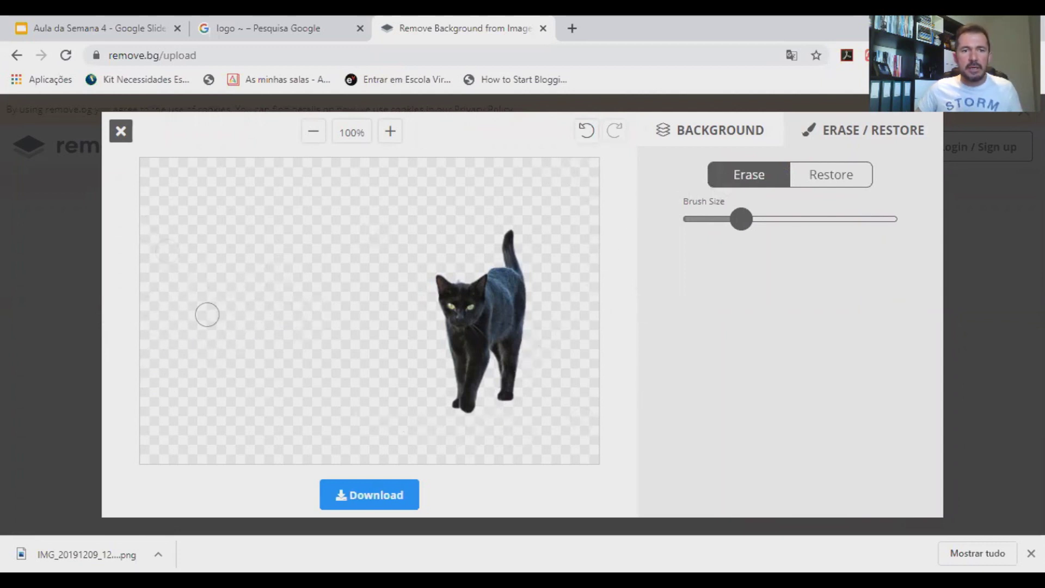
click(373, 500)
click(553, 327)
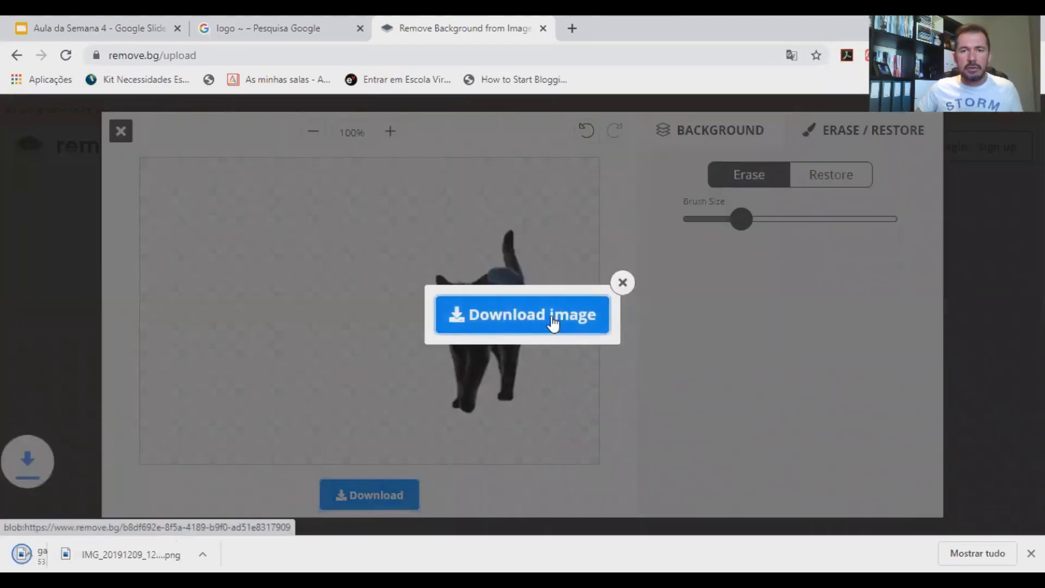
Step: Switch to the Google Slides presentation and insert gato_preto-removebg-preview (2).png from the Transferências folder onto the first slide
click(120, 30)
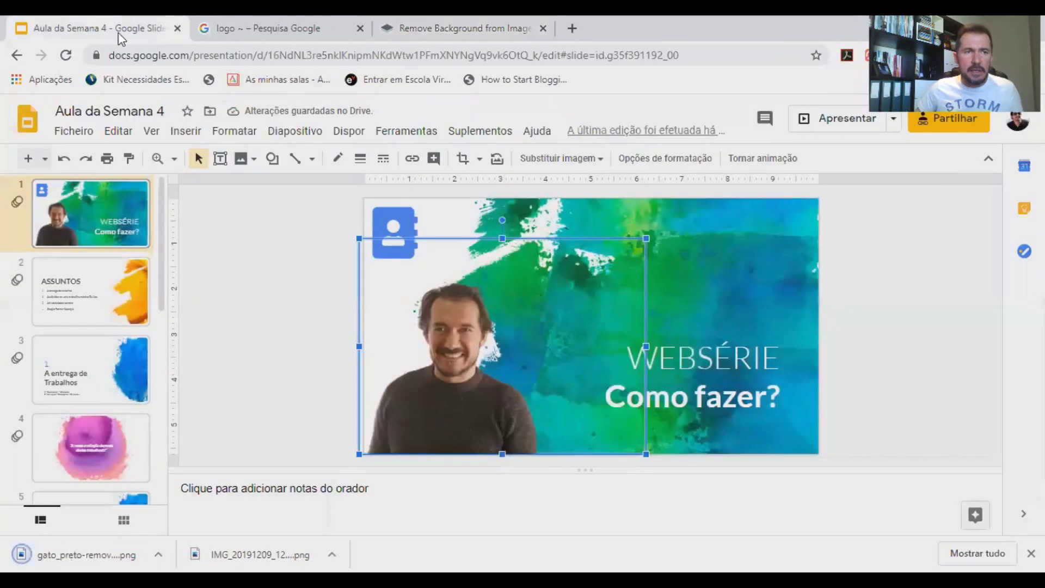
click(178, 133)
mouse_move(212, 158)
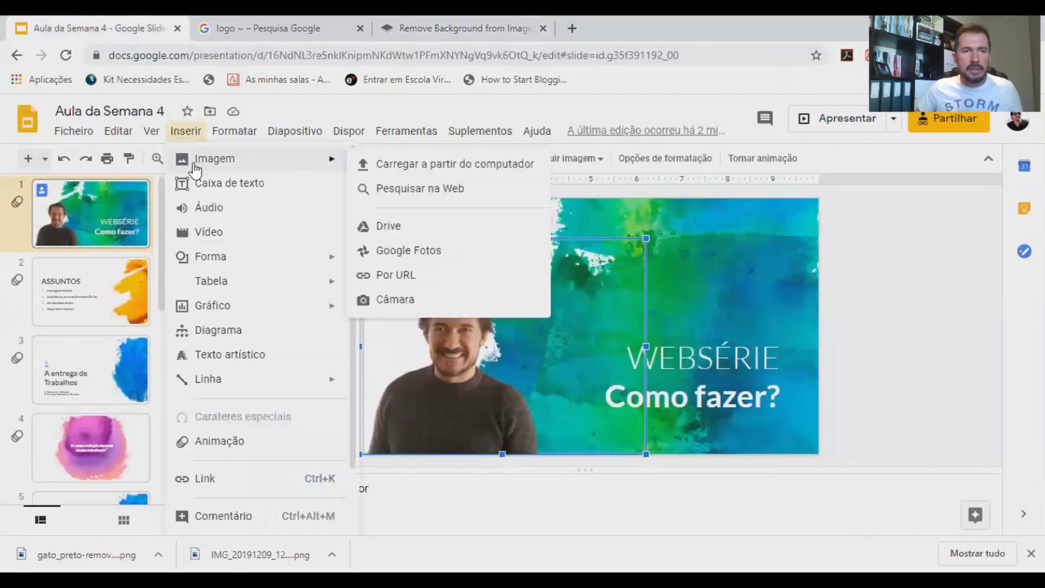
click(419, 165)
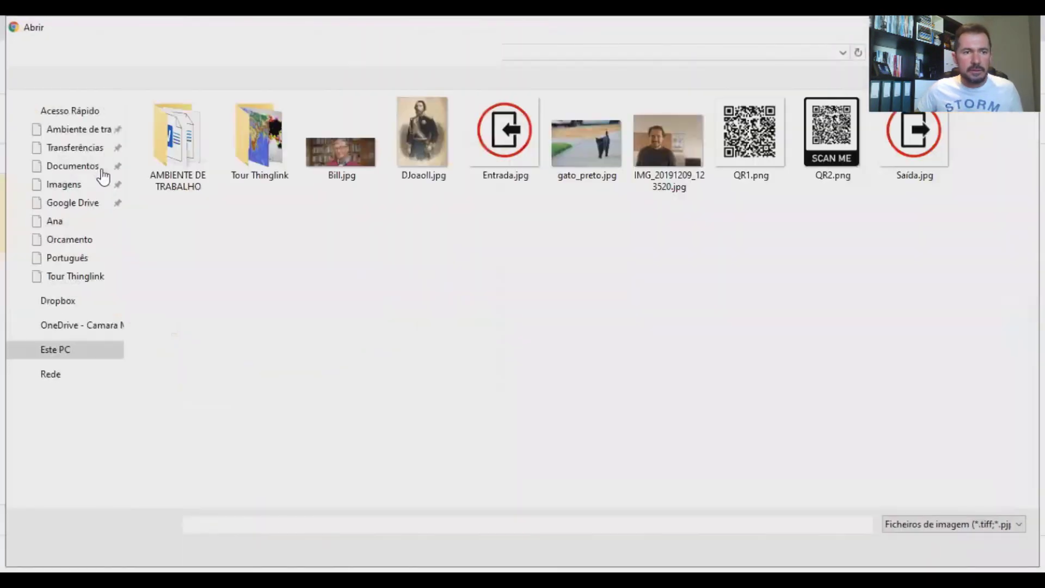
click(82, 147)
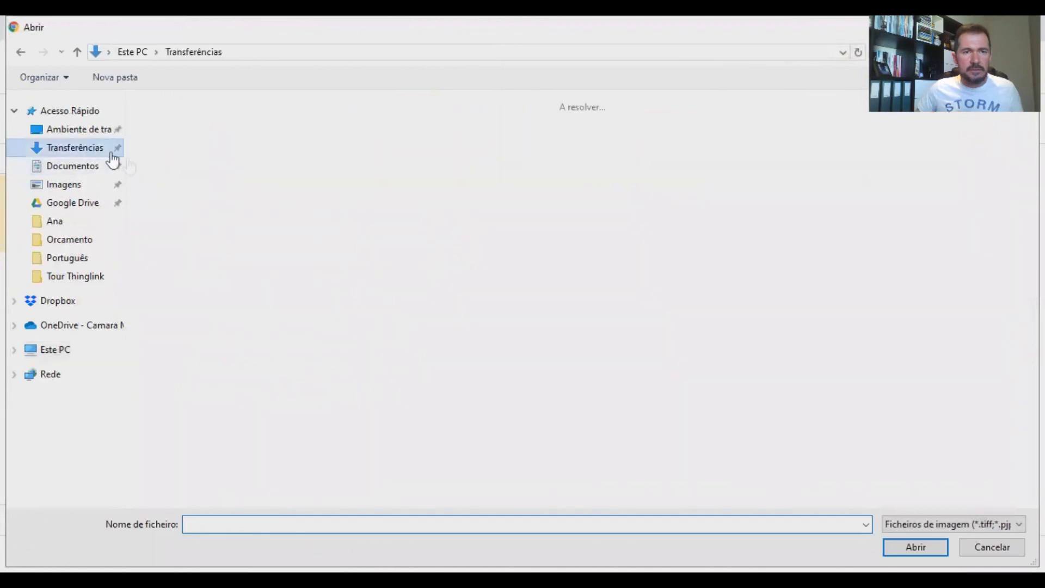
click(189, 174)
key(Return)
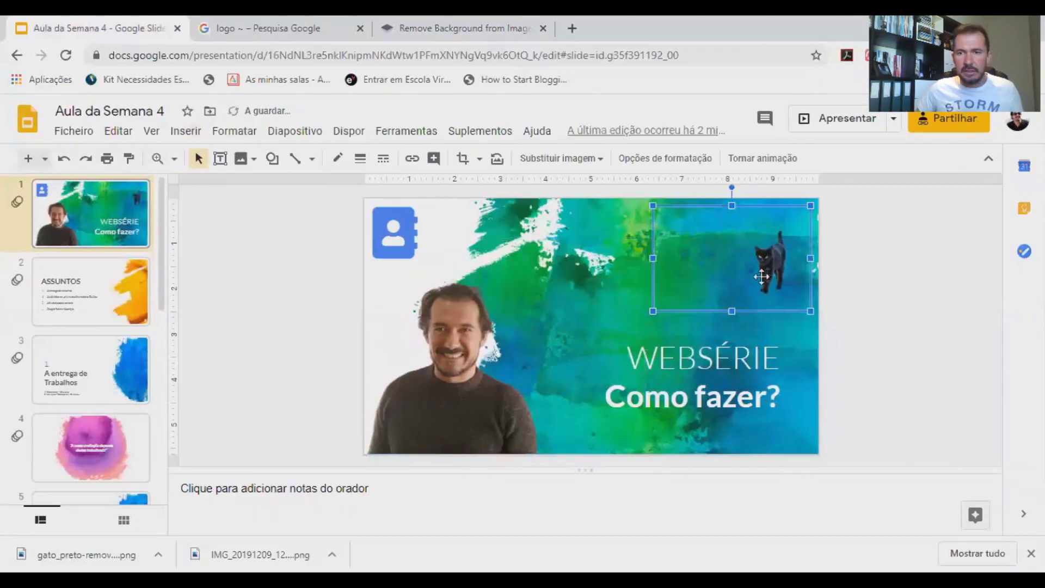
Step: Enlarge the cat cutout and place it over the end of the title text on the first slide
drag(784, 233, 881, 284)
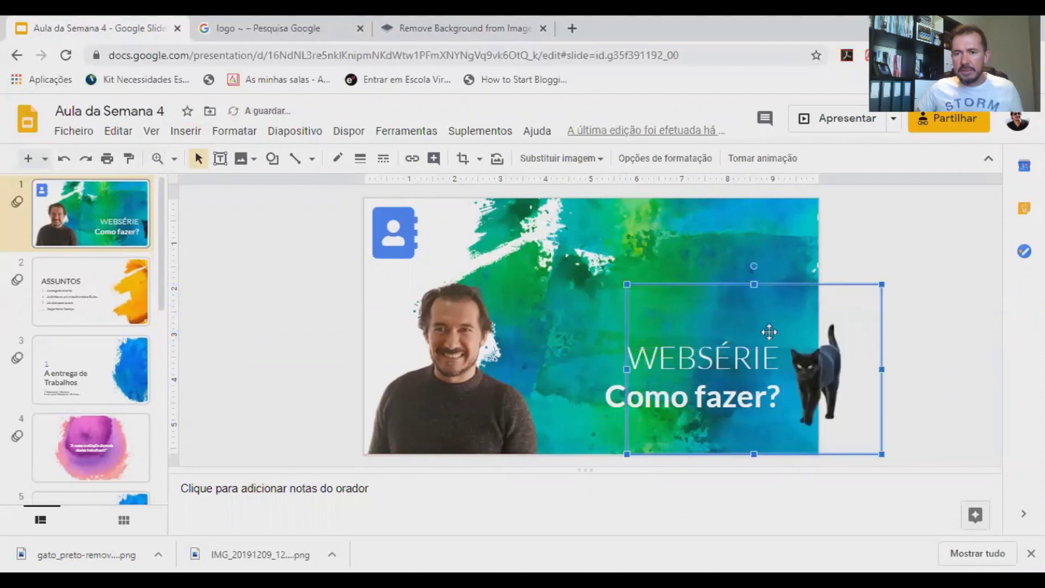
drag(687, 357, 628, 368)
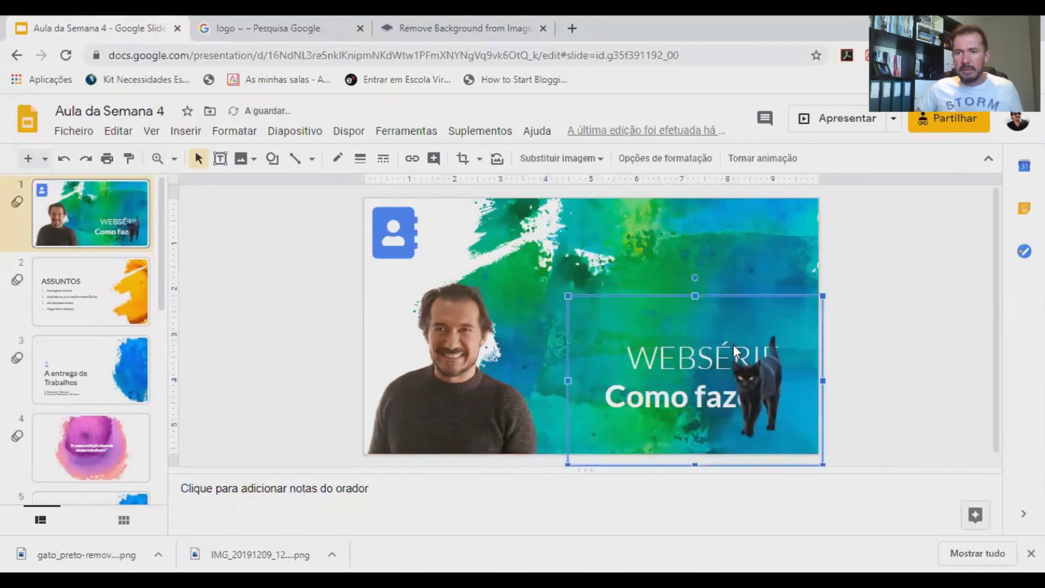
click(740, 281)
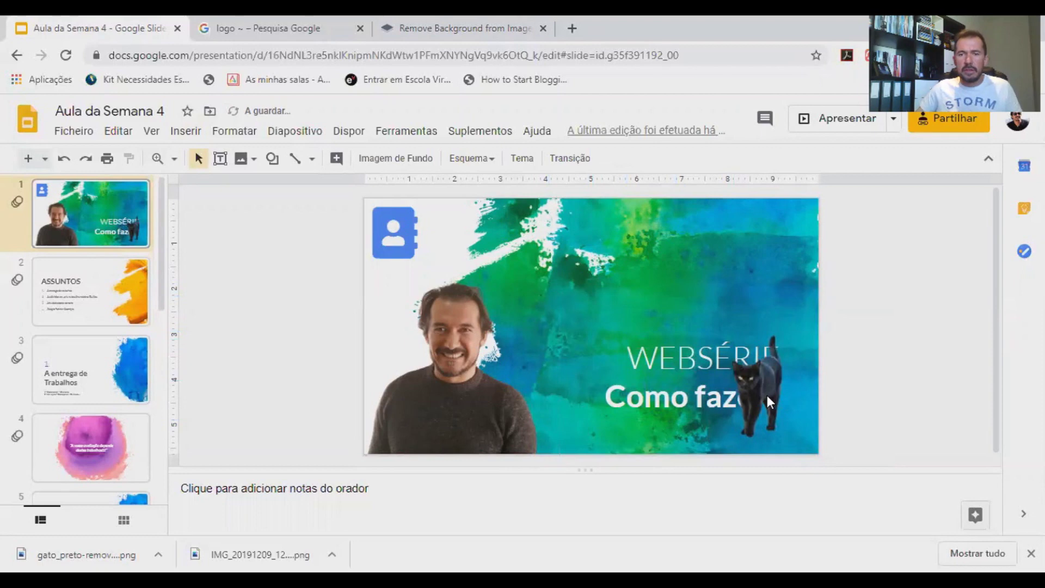
Step: Return to remove.bg, close the cat image's download prompt and editor, and clear the cat result from the upload page
click(392, 34)
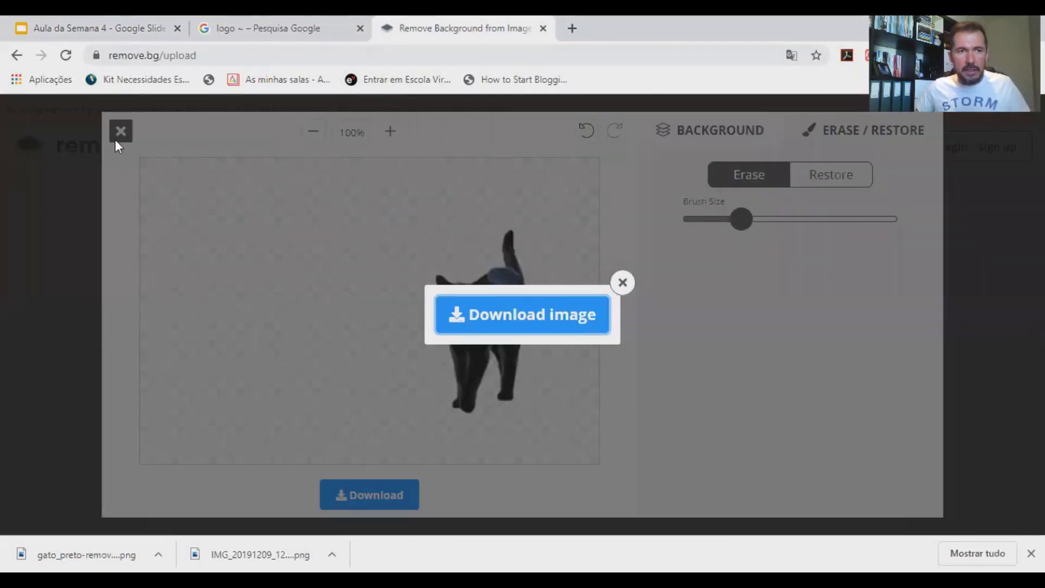
click(622, 281)
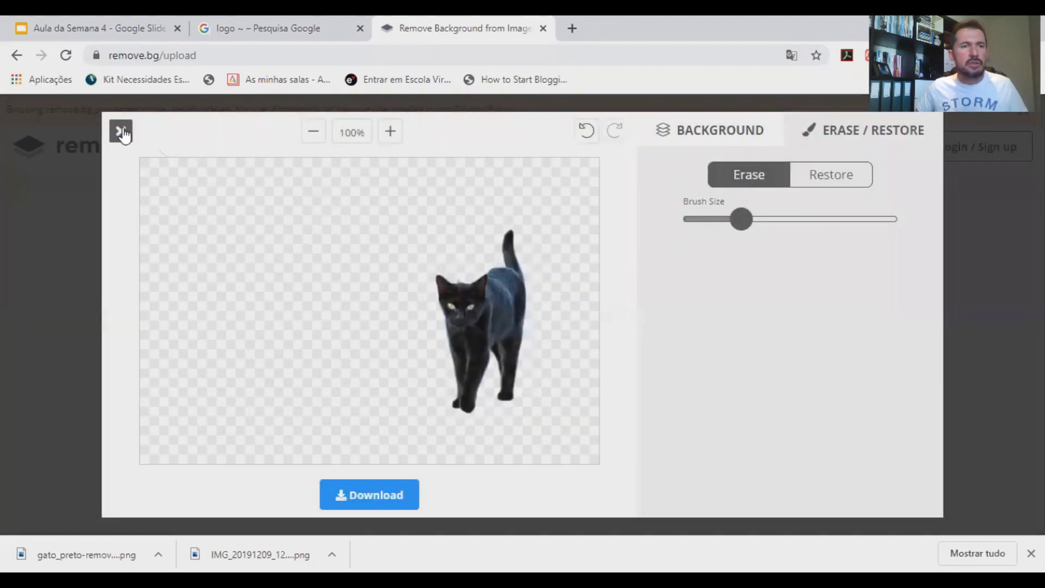
click(121, 132)
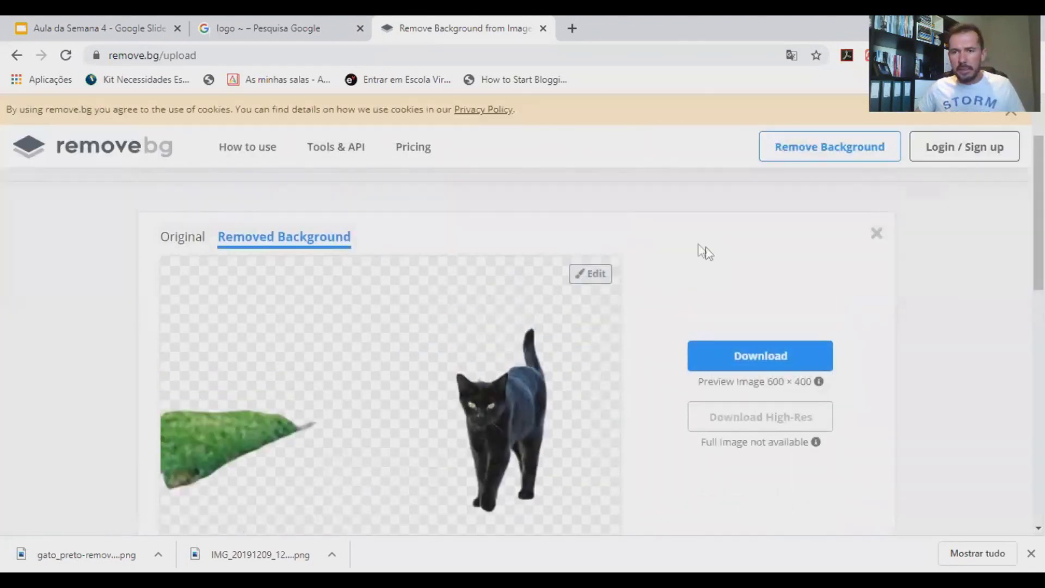
click(872, 316)
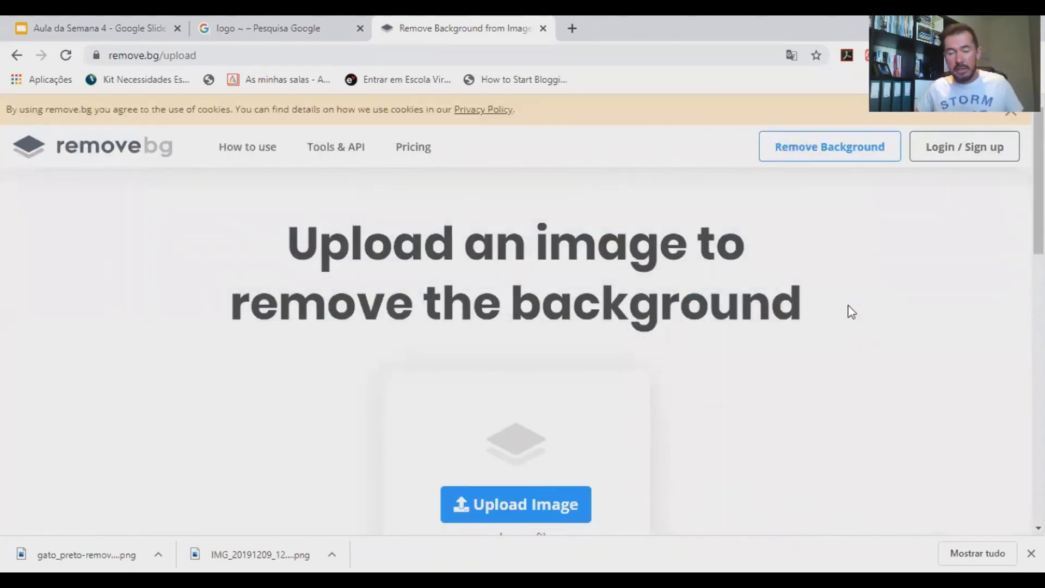
scroll(821, 345, down, 1)
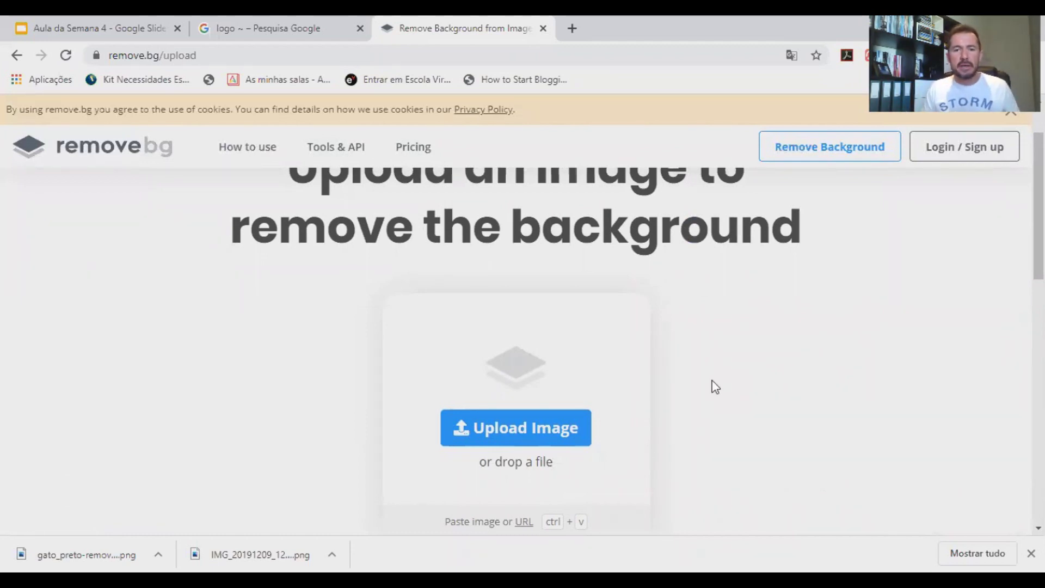
Step: Insert DJoaoII.jpg from the desktop onto the first slide in Google Slides, shrink it and place it beside the man's cutout
click(122, 28)
click(187, 140)
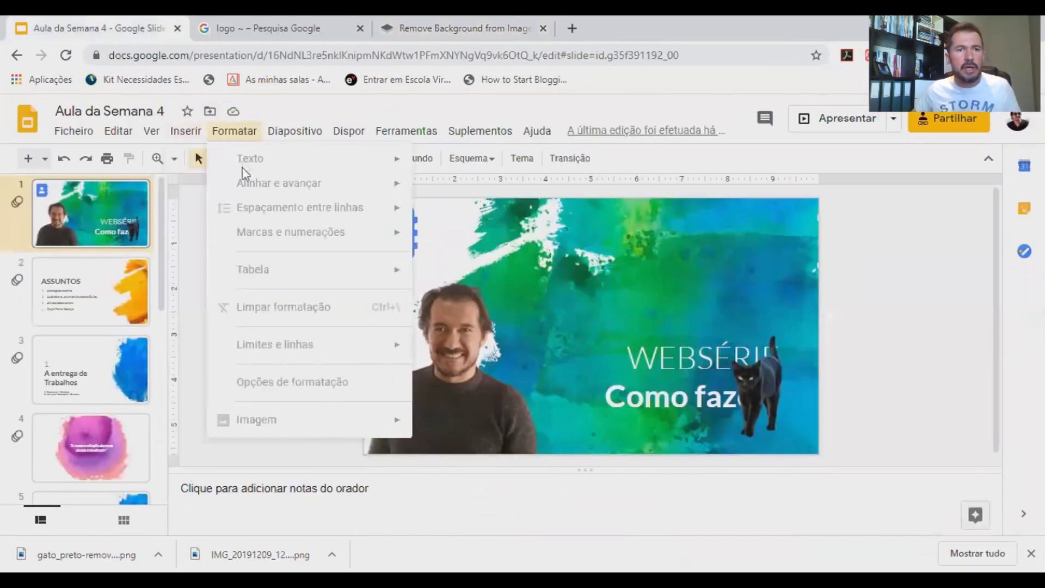
mouse_move(211, 164)
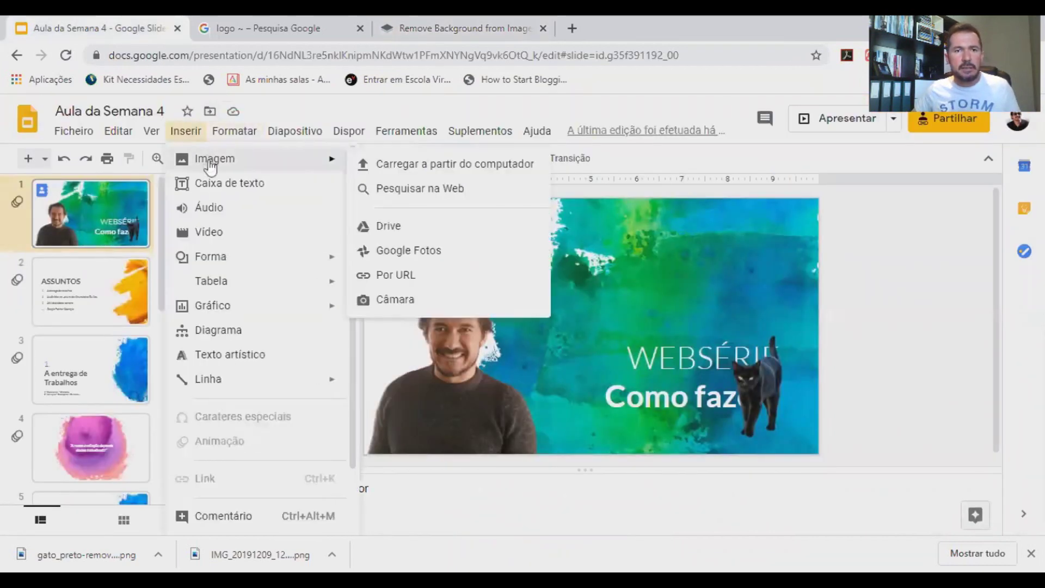
click(399, 166)
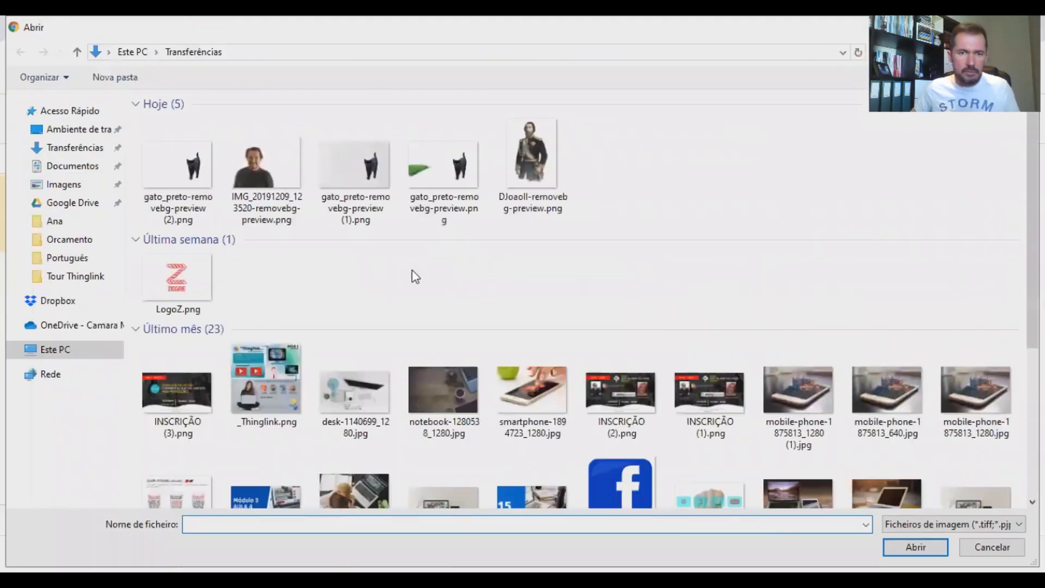
click(76, 129)
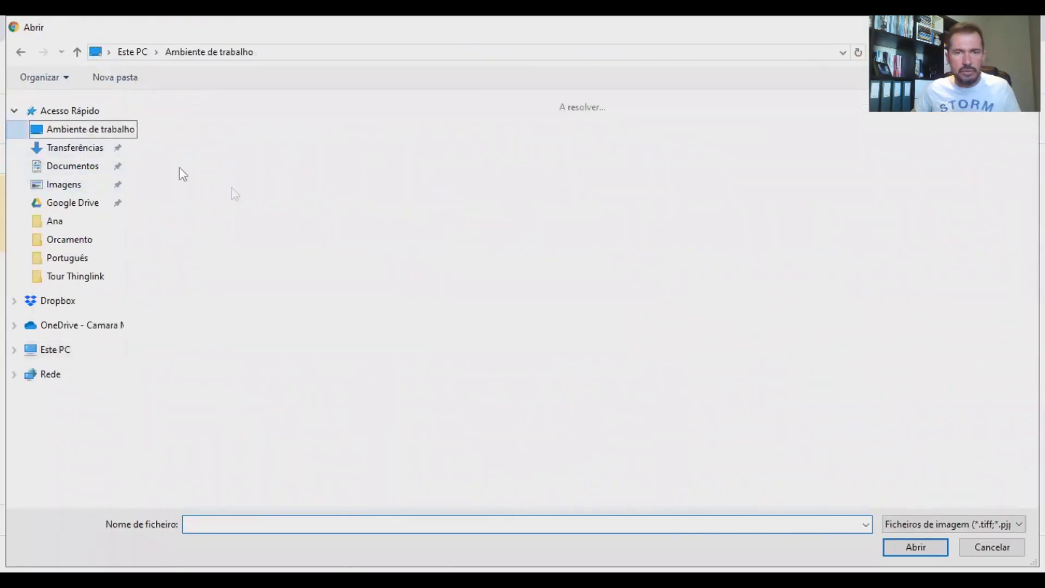
click(413, 136)
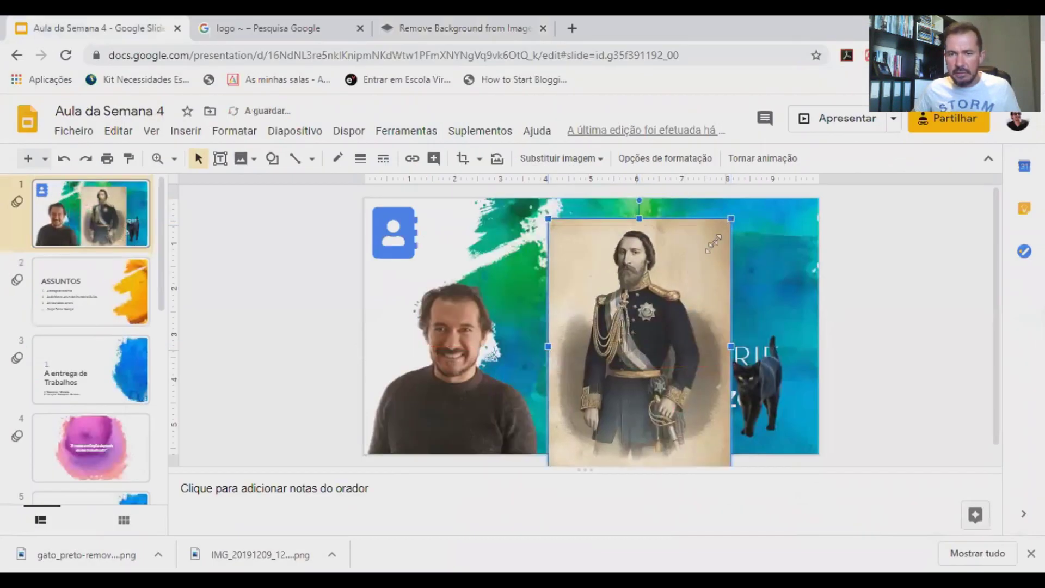
drag(637, 362, 595, 312)
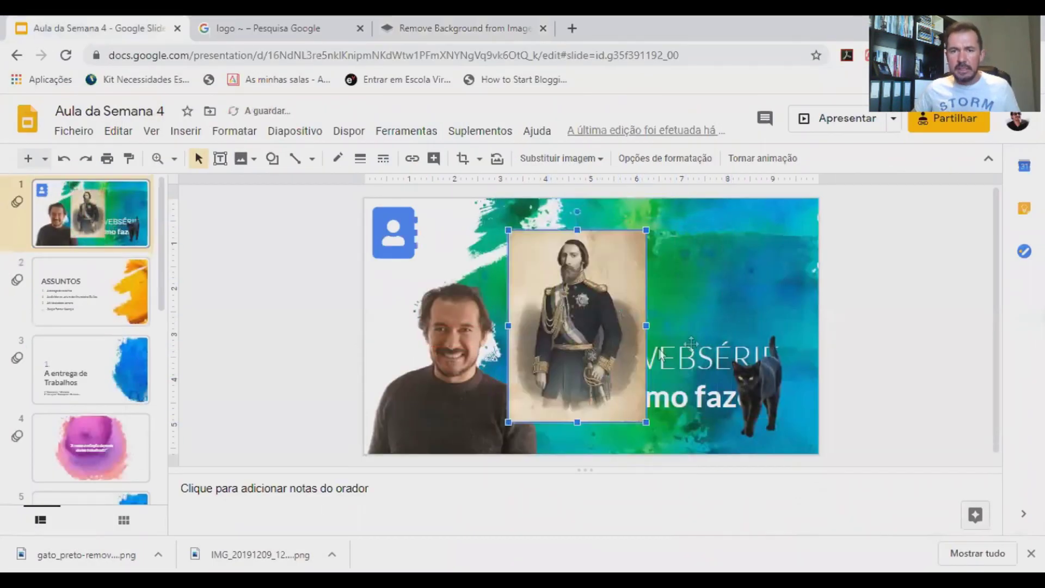
click(842, 333)
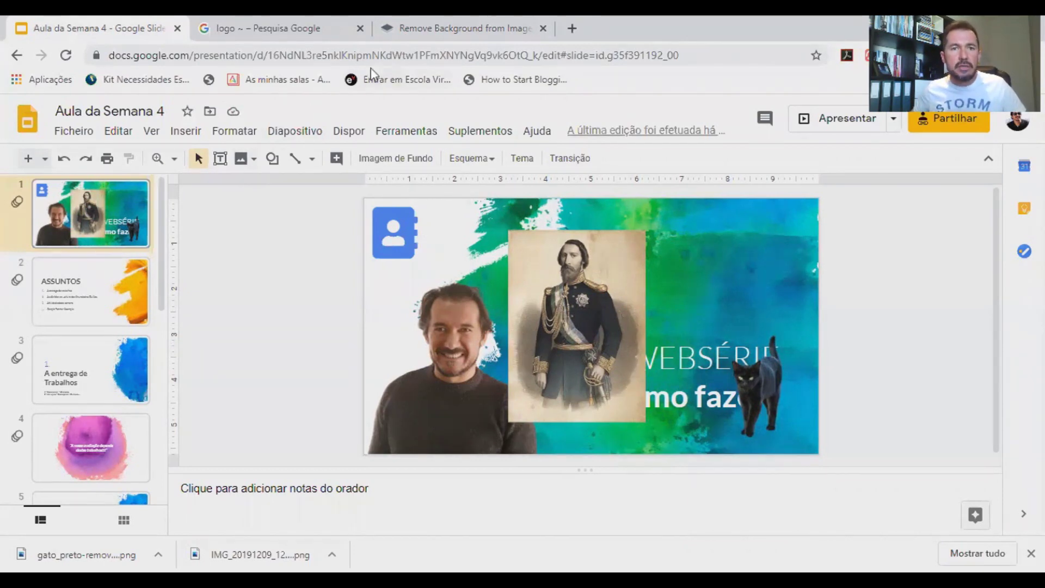
Step: Upload DJoaoII.jpg to remove.bg to remove its background and download the preview-size cutout
click(384, 41)
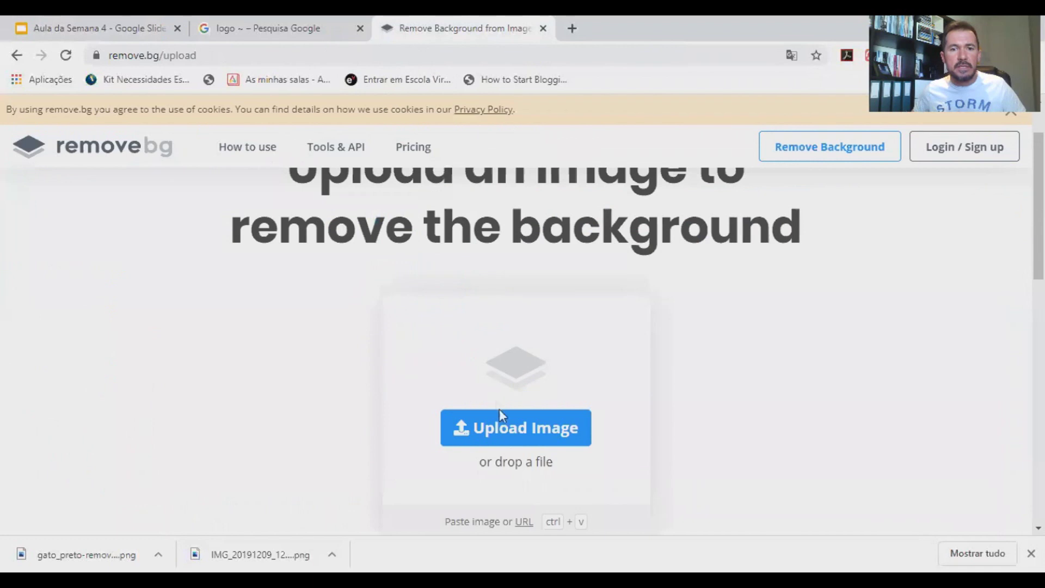
click(520, 435)
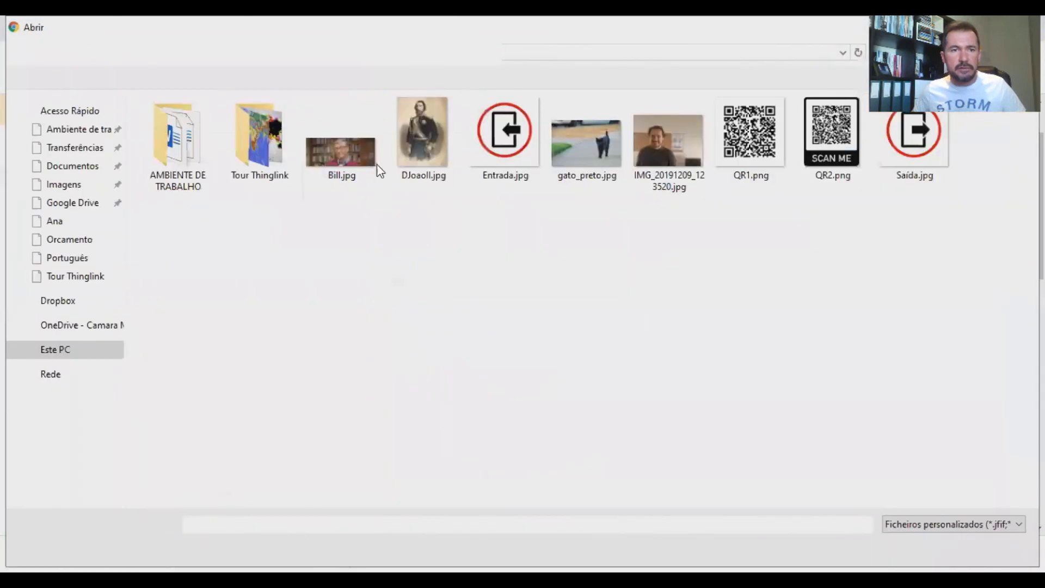
click(414, 163)
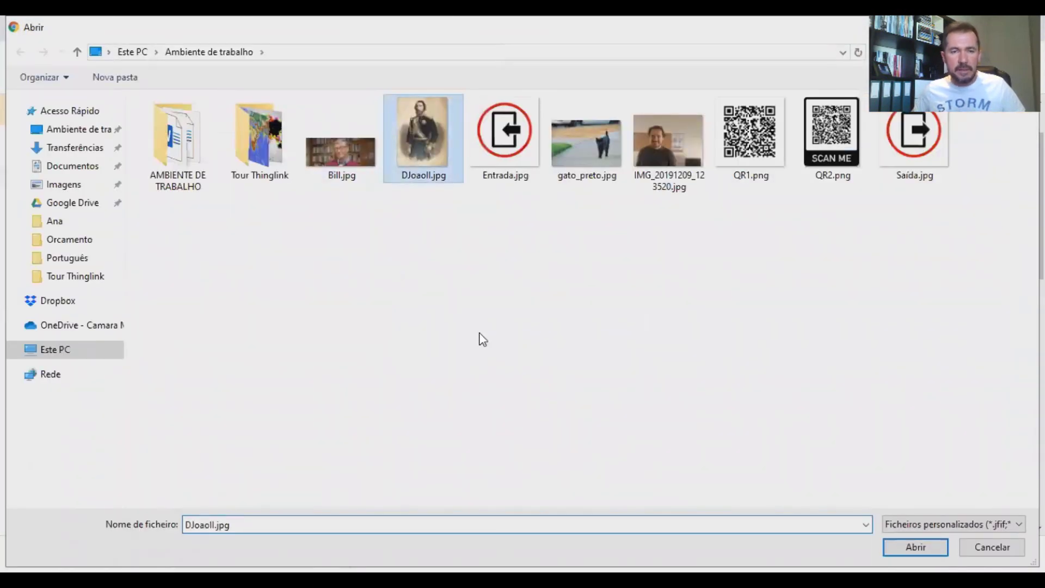
key(Return)
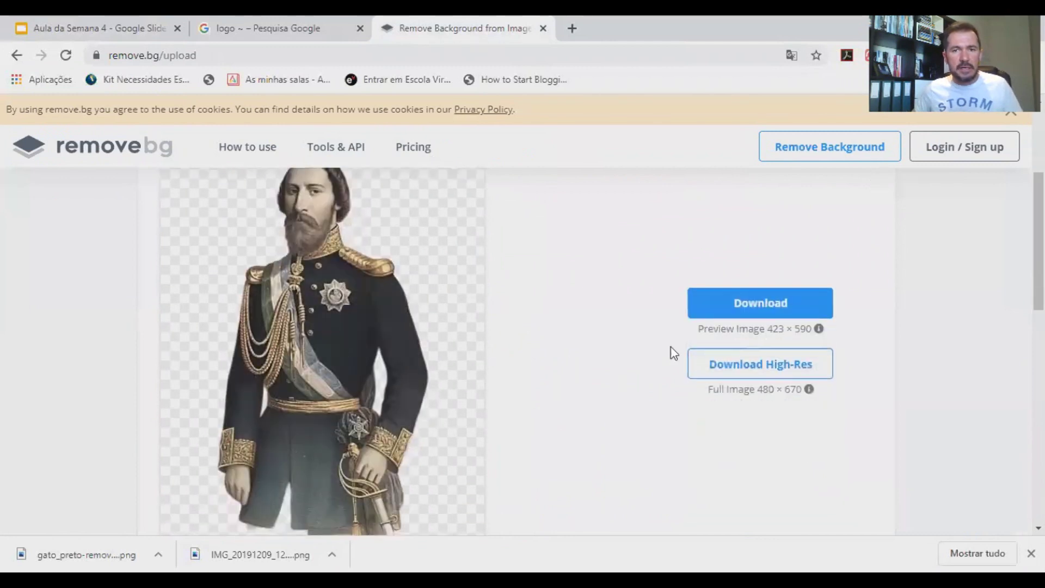
click(750, 312)
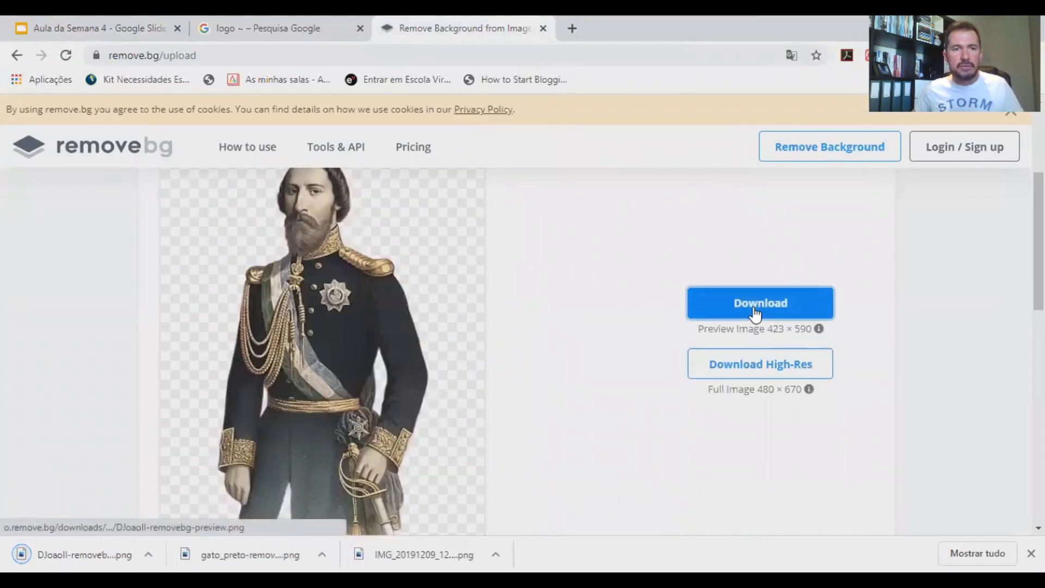
Step: Insert DJoaoII-removebg-preview (1).png from the Transferências folder onto the first slide in Google Slides
click(116, 30)
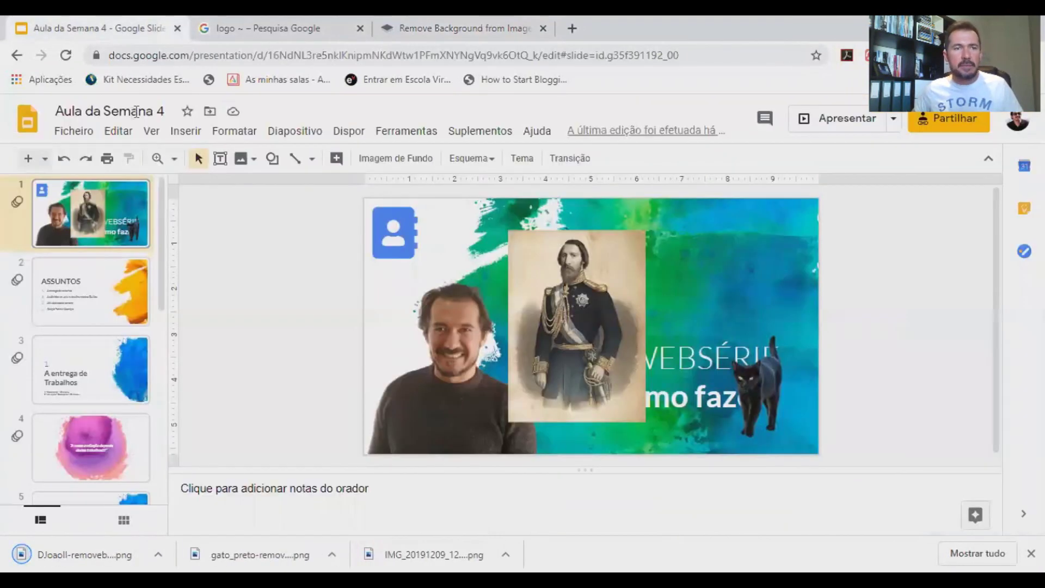
click(186, 132)
mouse_move(189, 160)
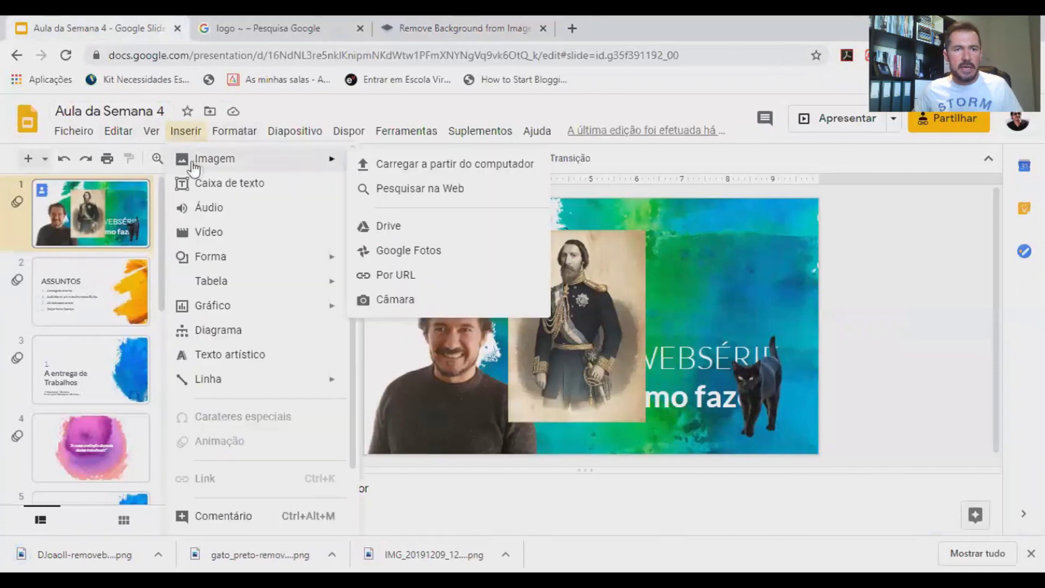
click(380, 163)
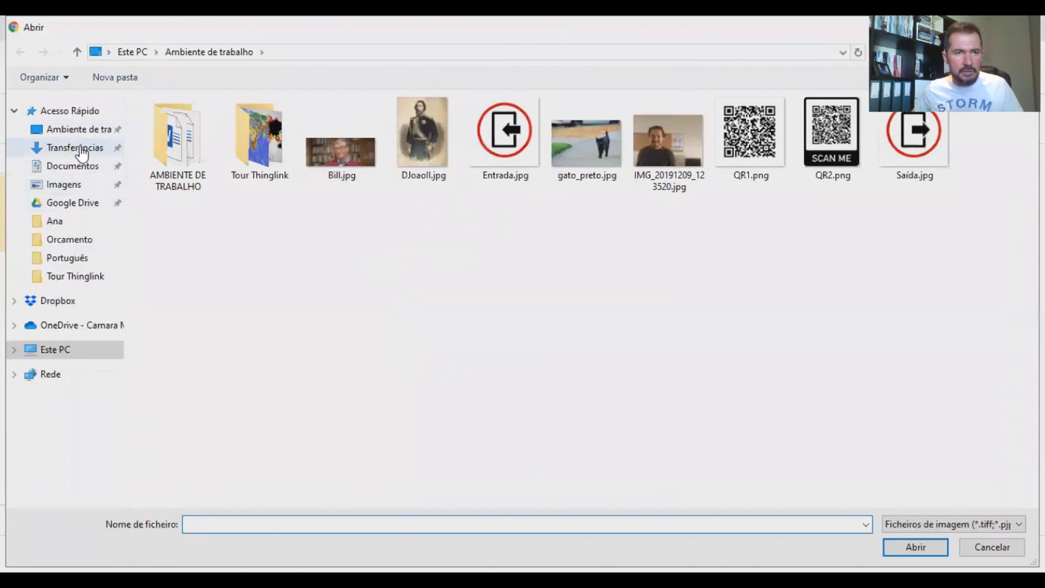
click(76, 148)
click(166, 164)
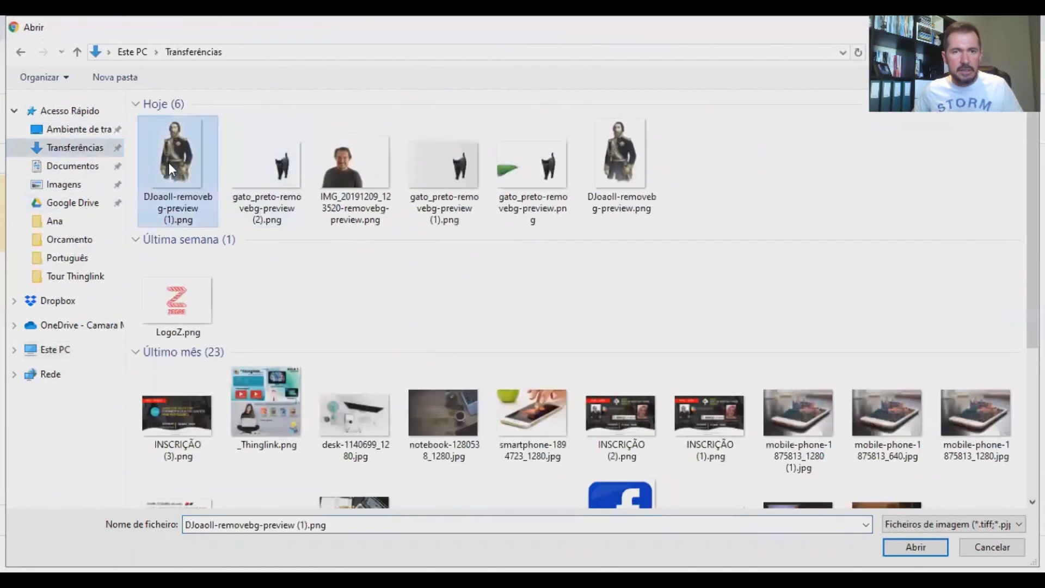
double_click(168, 162)
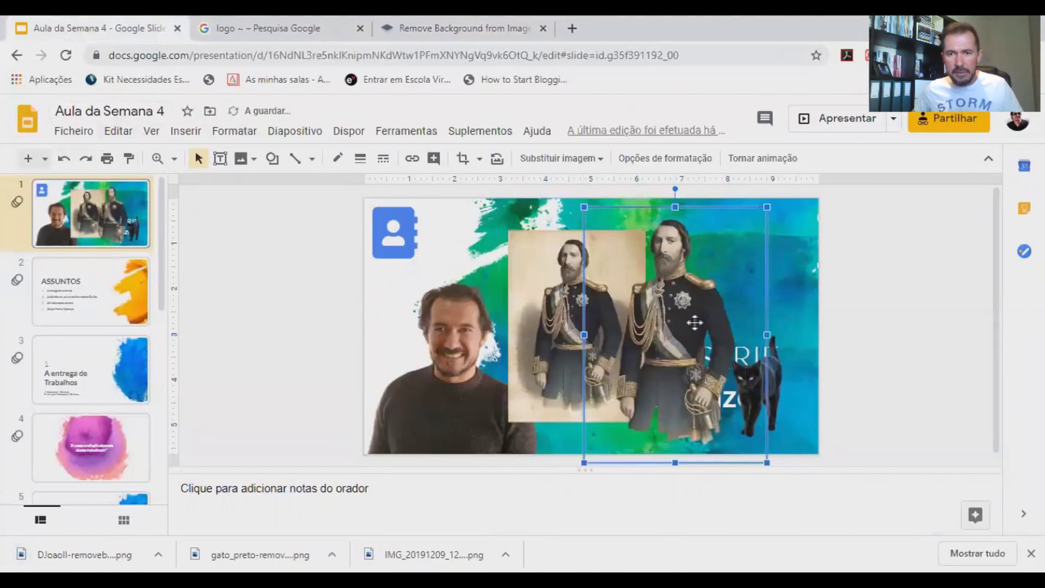
Step: Move the officer's cutout to the slide's right side, over the cat, and deselect it
drag(694, 322, 731, 334)
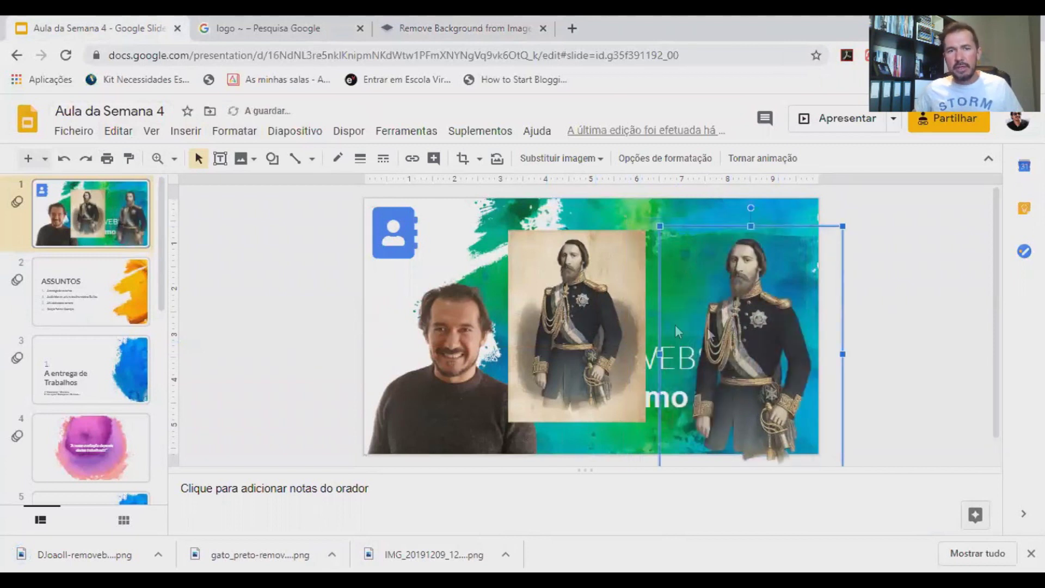
right_click(368, 290)
click(648, 224)
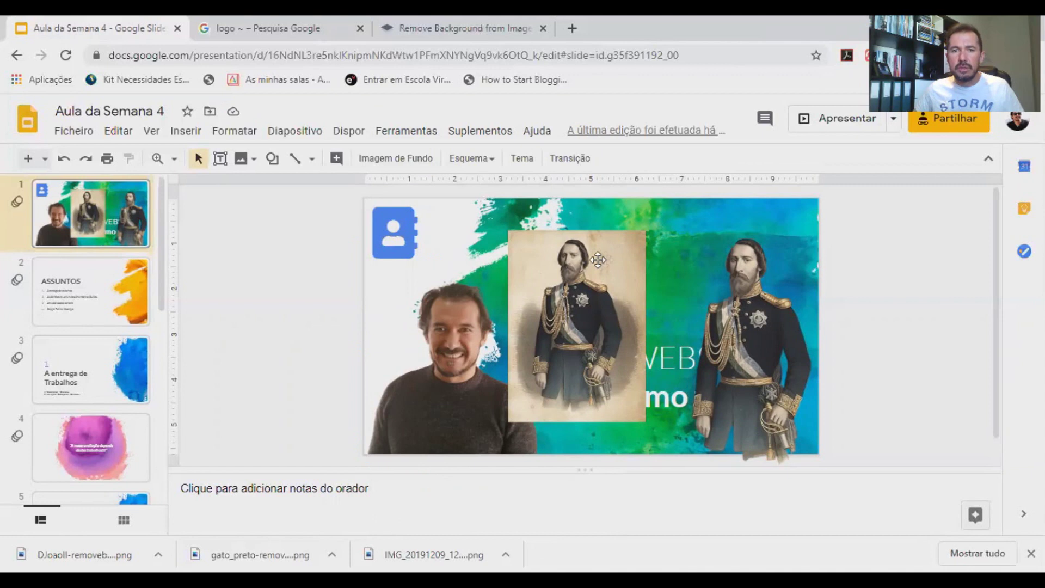
Step: Move the original officer picture over the smiling man's cutout and delete the man's cutout from the slide
click(571, 267)
drag(502, 277, 501, 277)
click(388, 423)
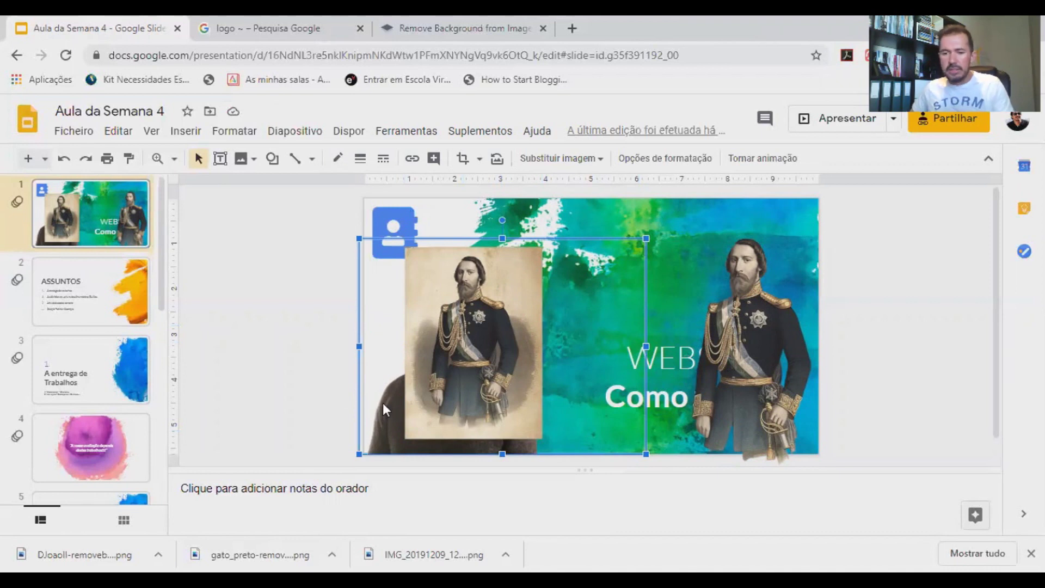
key(Delete)
Step: Shrink the original officer picture and place it below the blue contact icon near the slide's left edge
drag(442, 373, 430, 384)
drag(531, 255, 504, 295)
drag(475, 331, 453, 306)
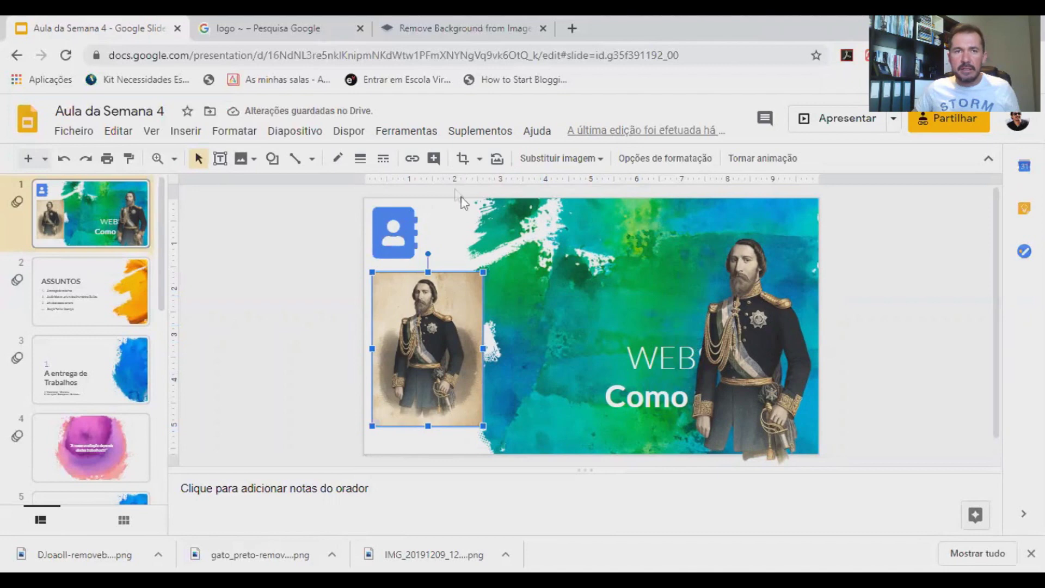
Step: Open the orange and pink lion logo from the Google image results in its own tab and copy the image
click(412, 41)
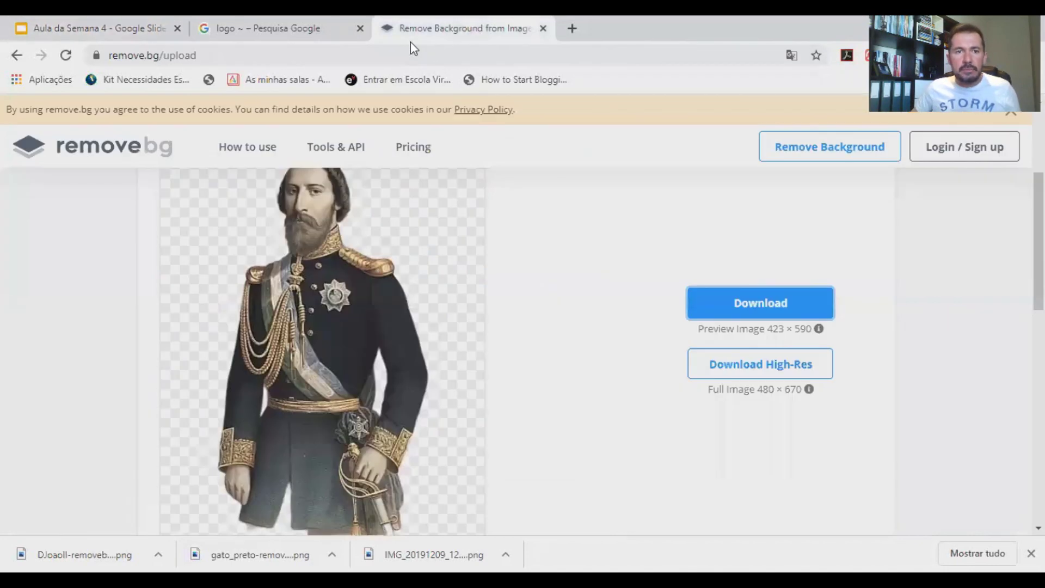
click(233, 37)
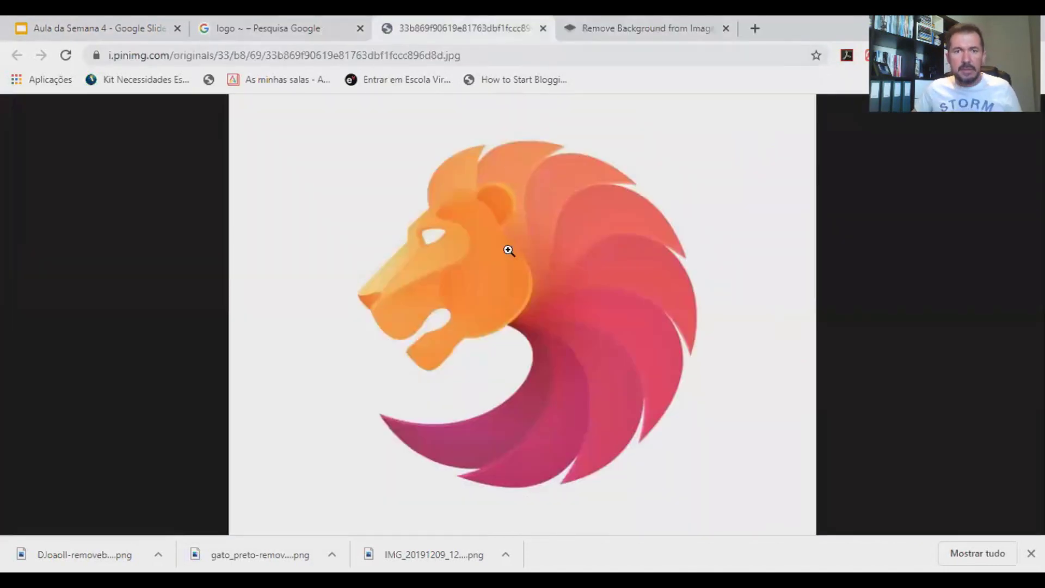
right_click(508, 250)
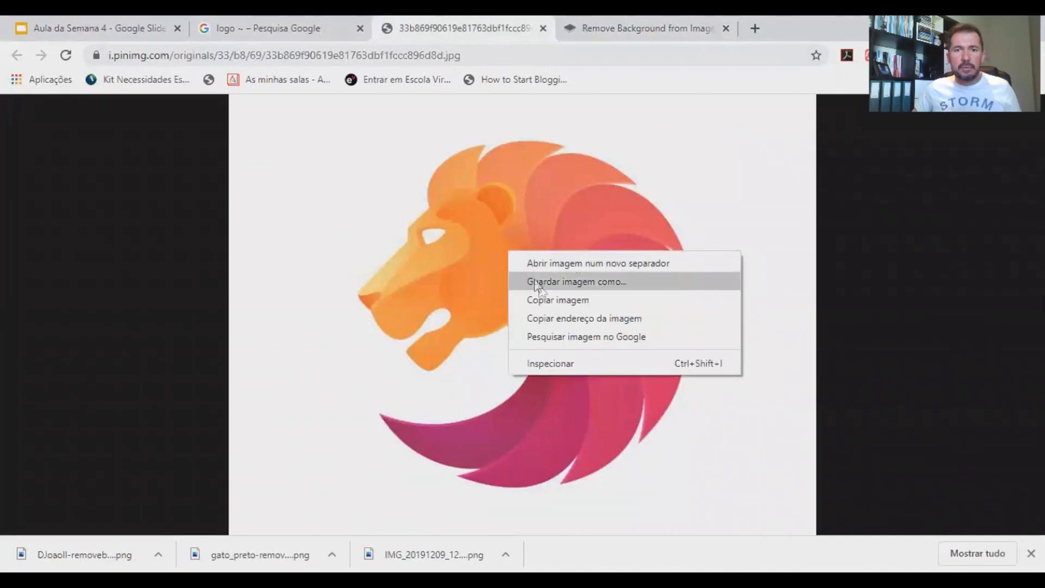
click(550, 302)
Step: Paste the lion logo onto the first slide in Google Slides, shrunk and placed above the title beside the officer's cutout
click(115, 30)
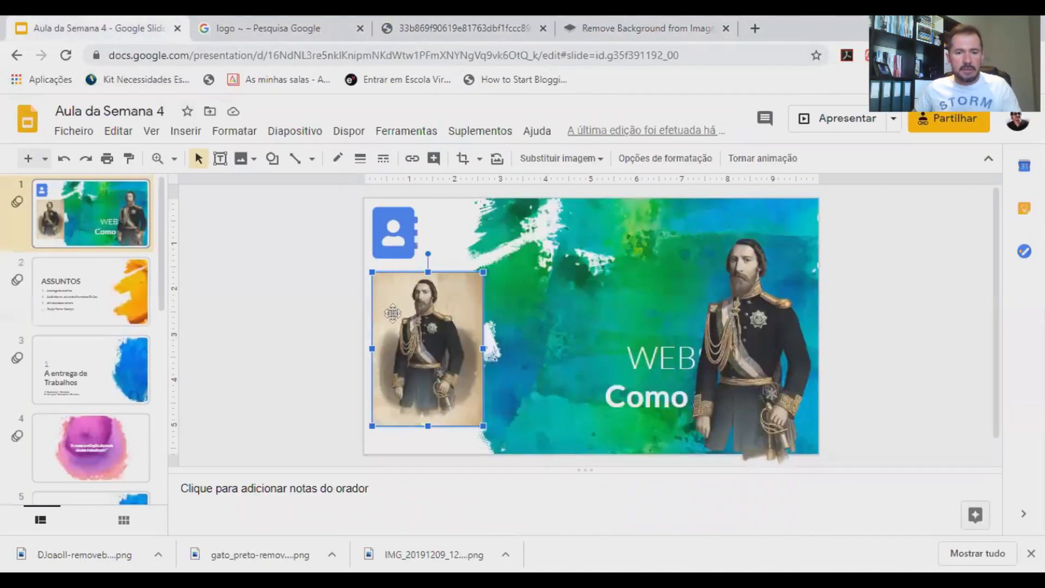
key(ctrl+v)
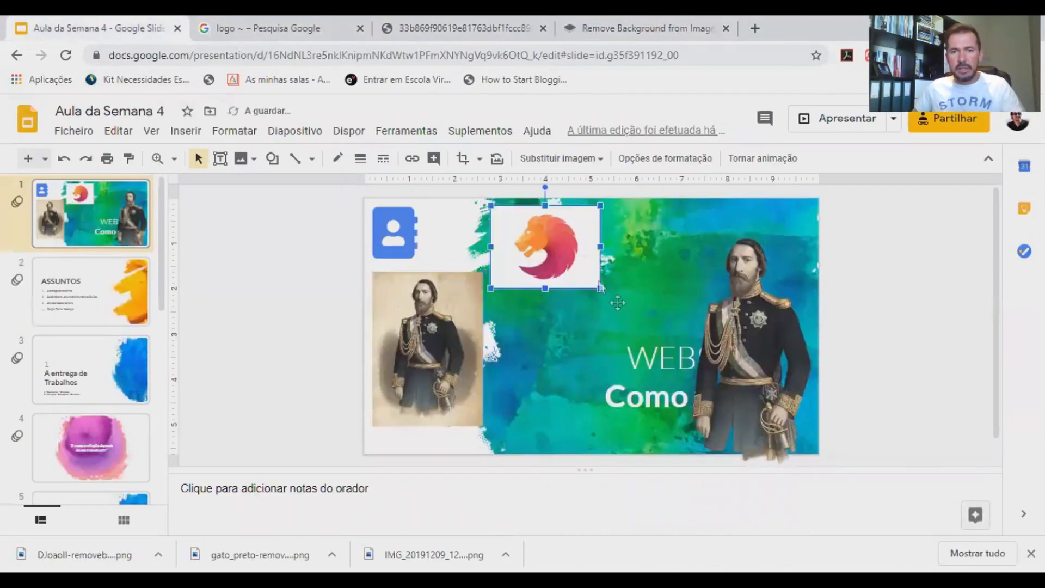
drag(537, 254, 646, 270)
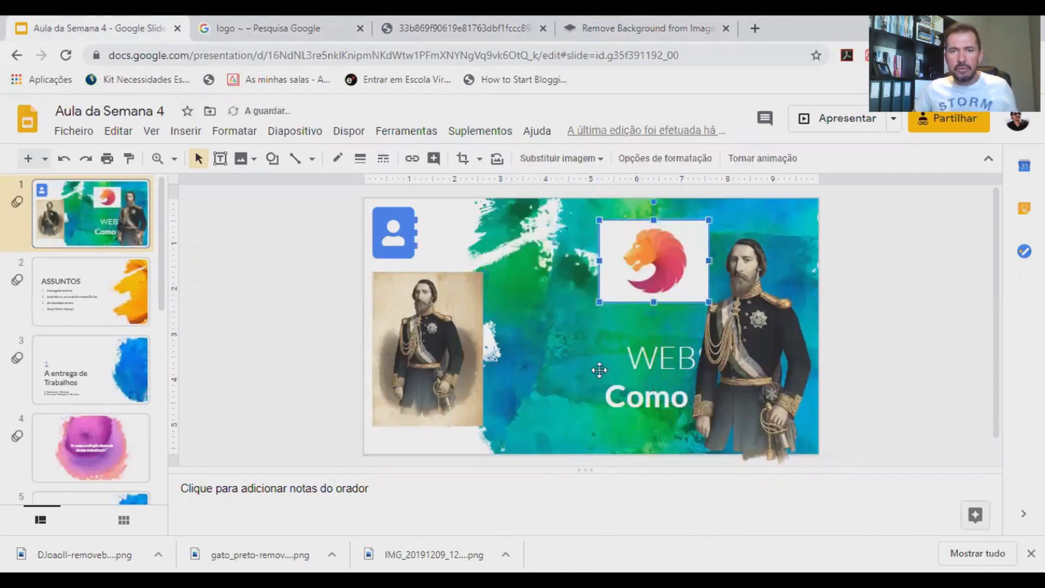
click(610, 29)
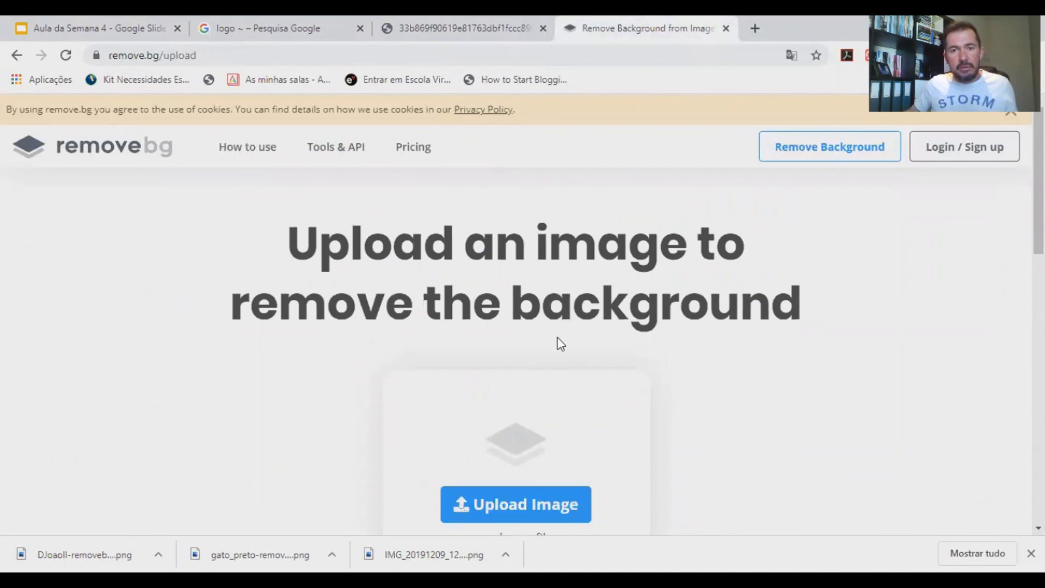
click(547, 497)
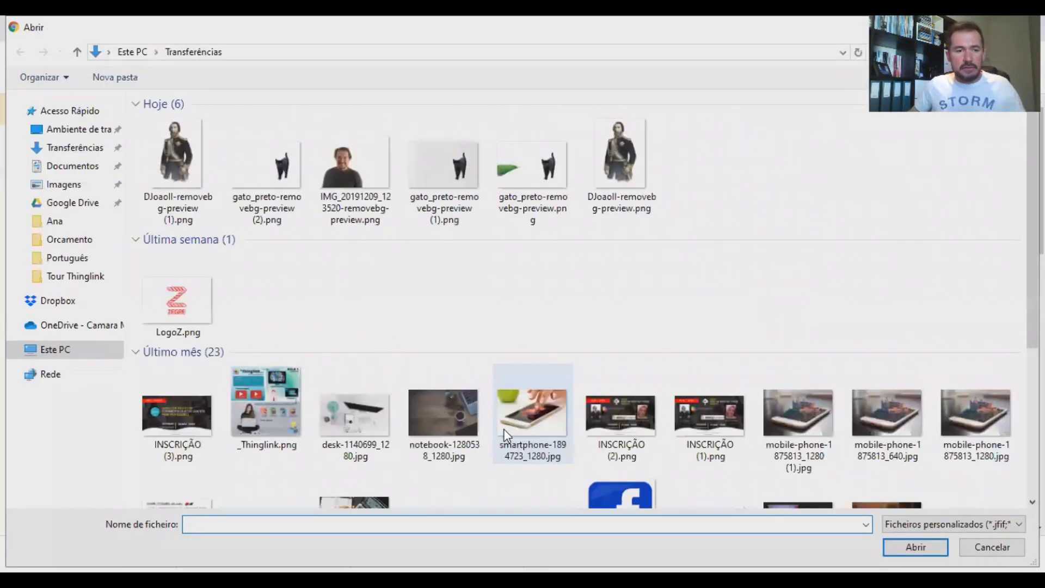
double_click(546, 431)
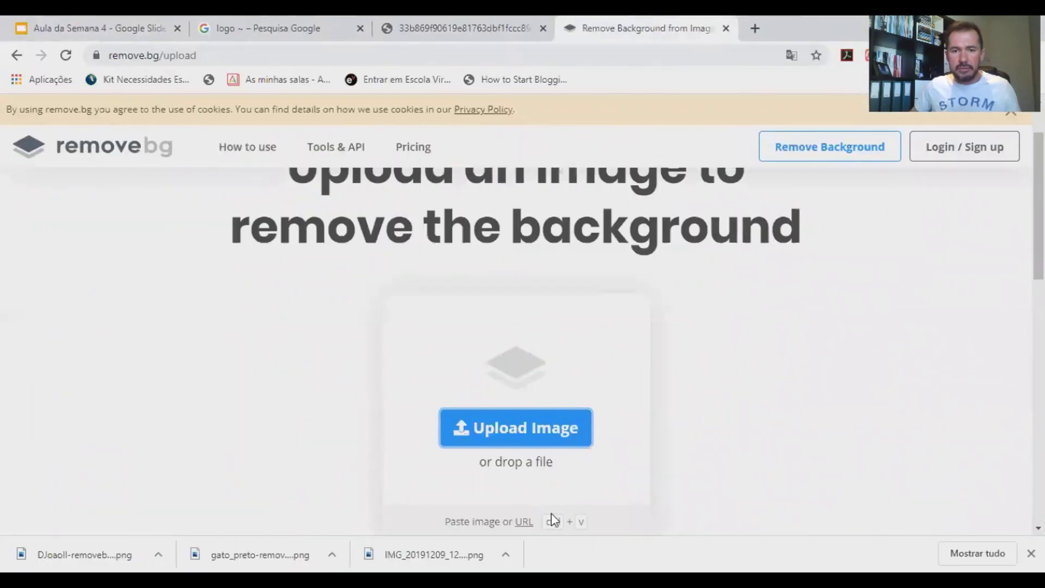
Step: Copy the full web address of the lion logo image from its browser tab
click(493, 41)
click(209, 53)
right_click(208, 53)
click(208, 54)
triple_click(208, 54)
right_click(208, 54)
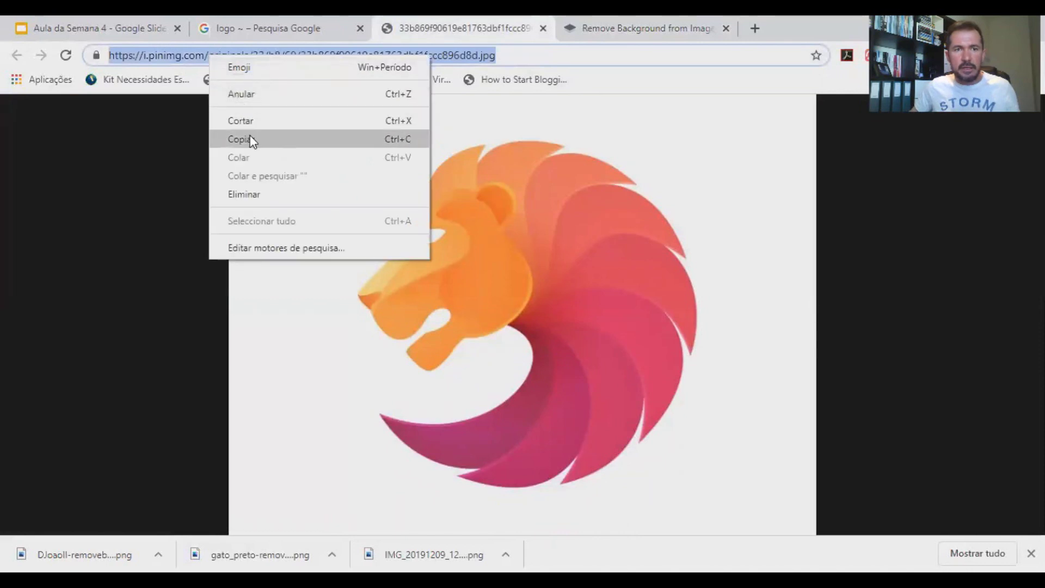
click(239, 139)
Step: Submit the copied lion logo URL to remove.bg and download the preview image with its background removed
click(636, 32)
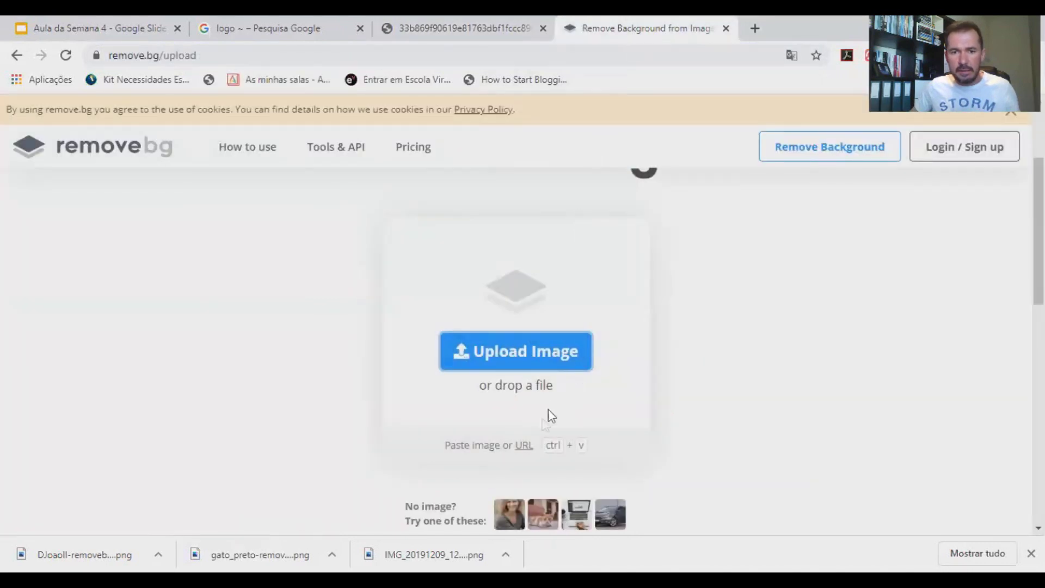
click(523, 446)
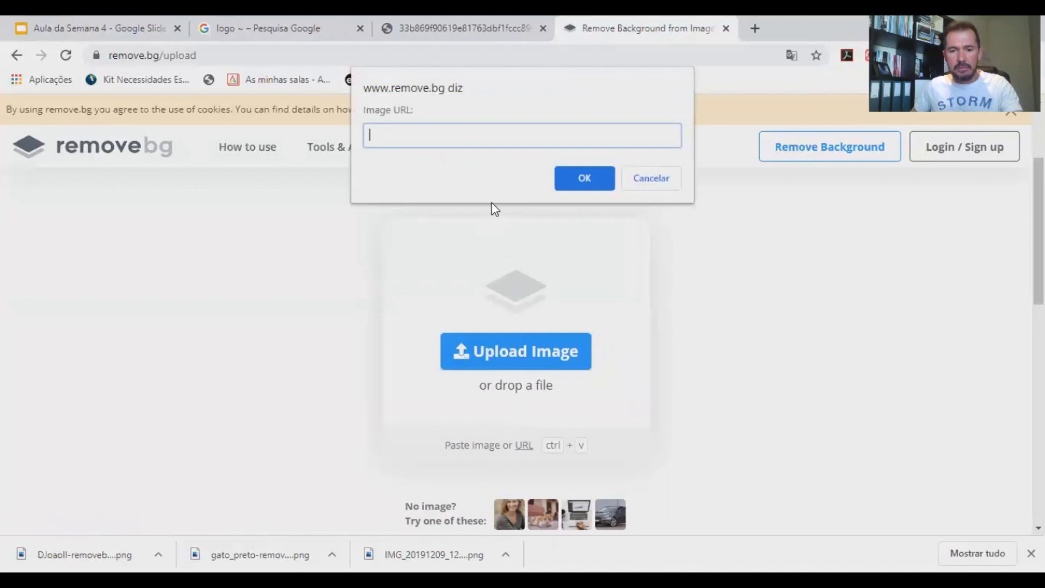
key(ctrl+v)
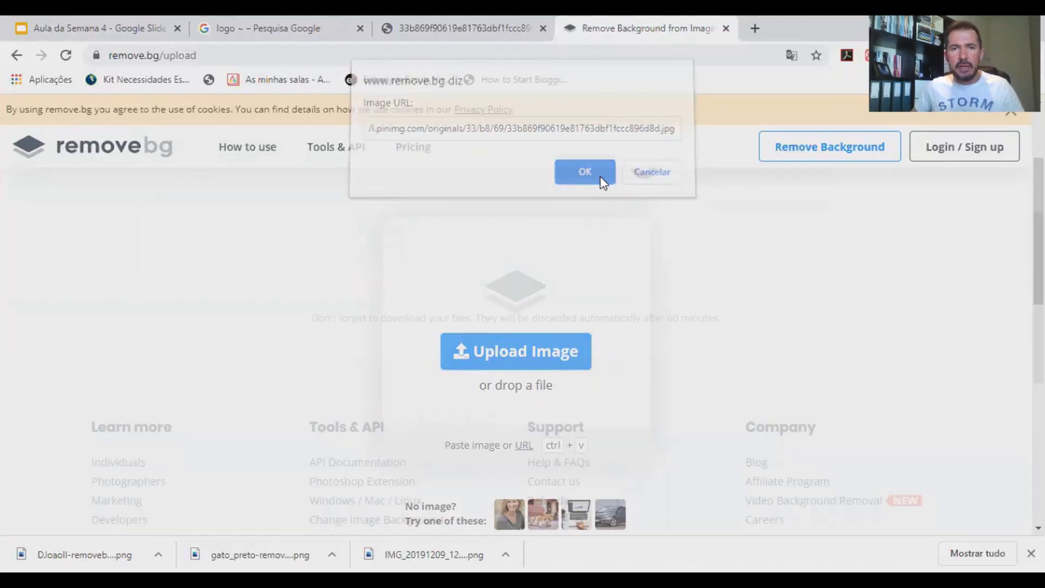
click(600, 175)
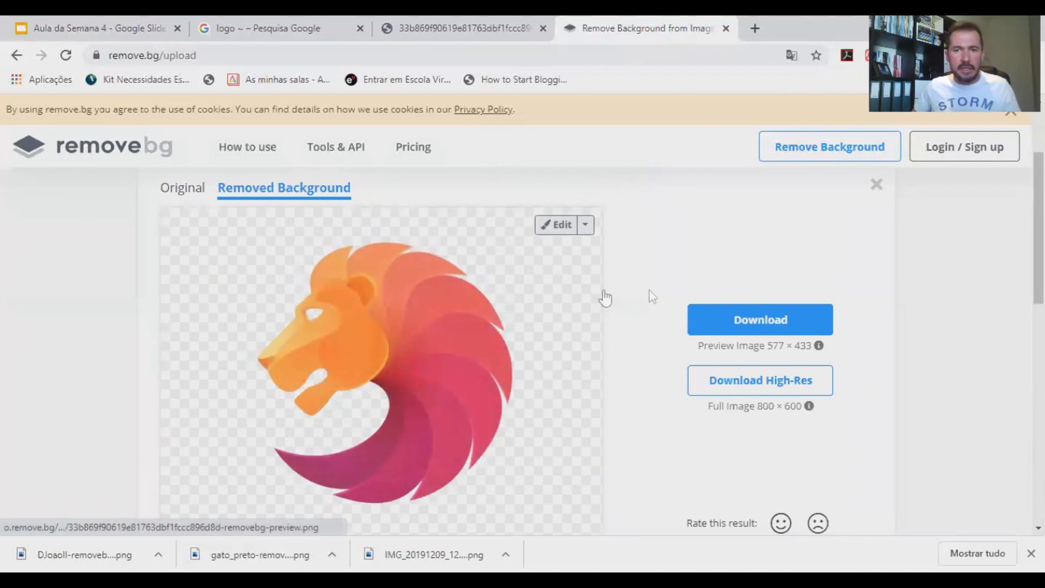
click(767, 322)
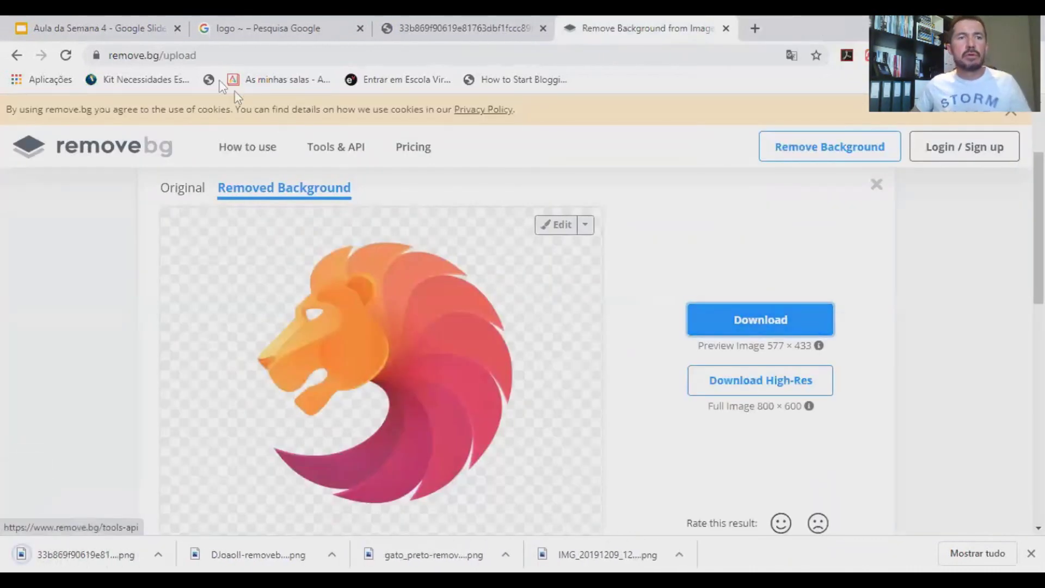
Step: Insert 33b869f90619e81763dbf1fccc896d8d-removebg-preview.png from the Transferências folder onto the first slide in Google Slides
click(74, 24)
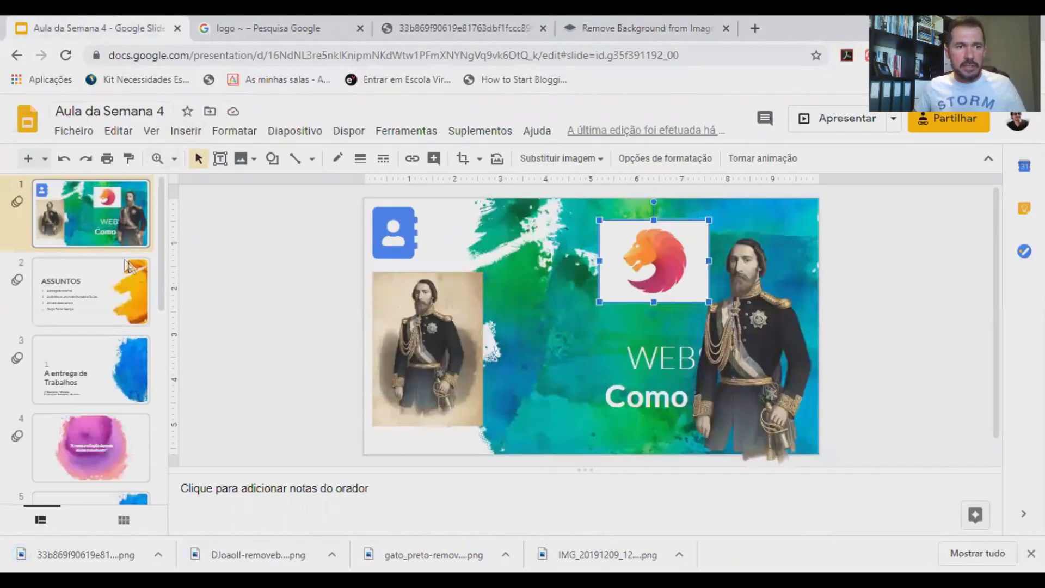
click(183, 132)
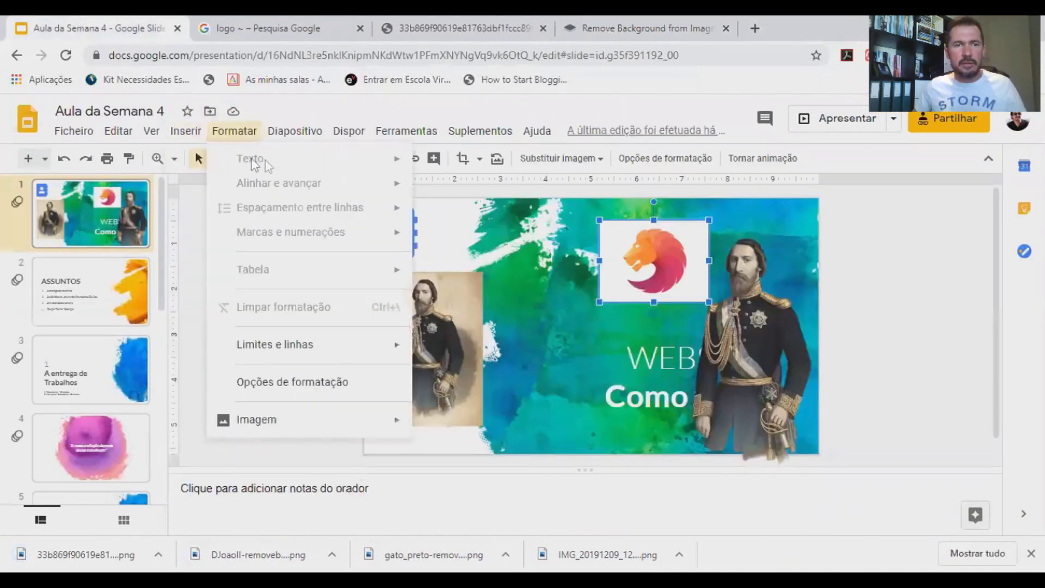
mouse_move(268, 164)
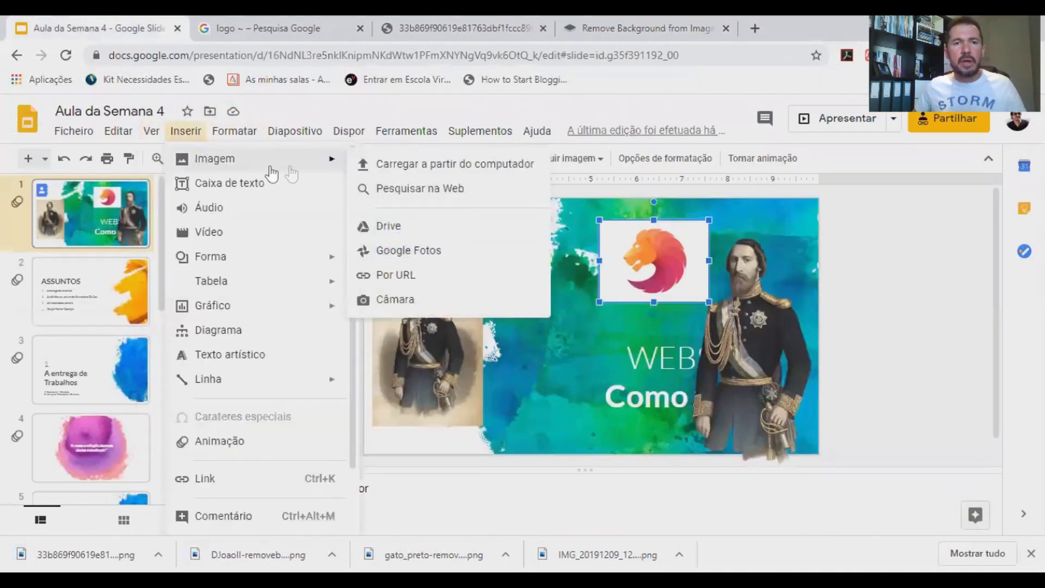
click(398, 166)
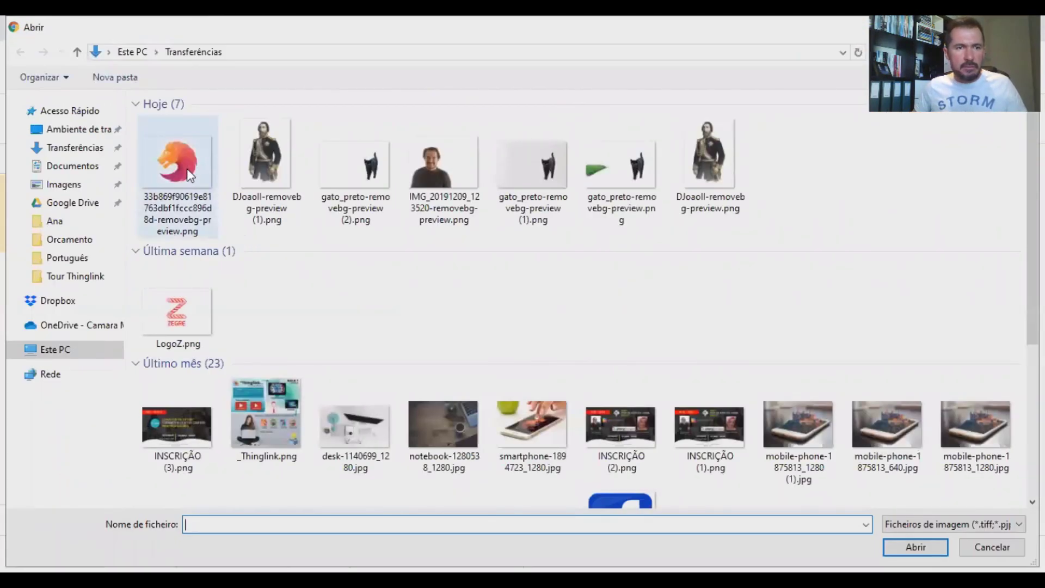
click(188, 170)
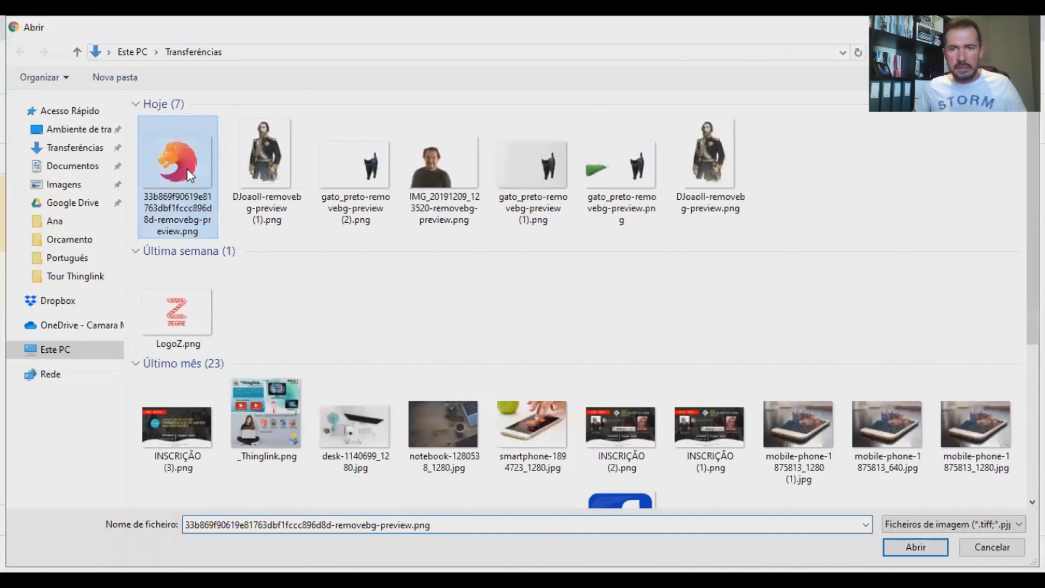
double_click(187, 168)
Step: Shrink the lion logo cutout and move it to the slide's upper left, overlapping the contact icon and original officer picture
drag(729, 224, 637, 291)
drag(561, 351, 490, 269)
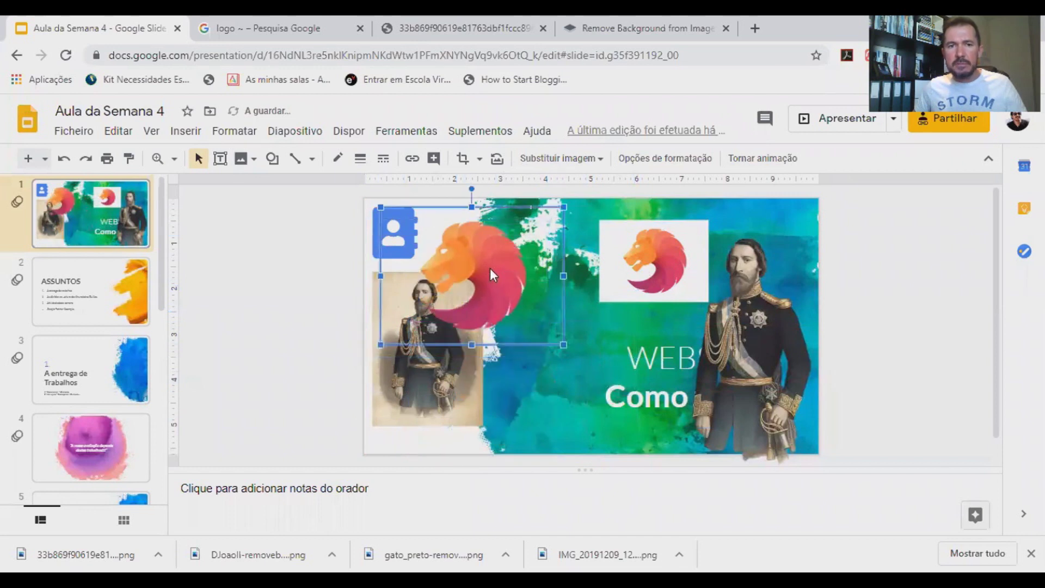